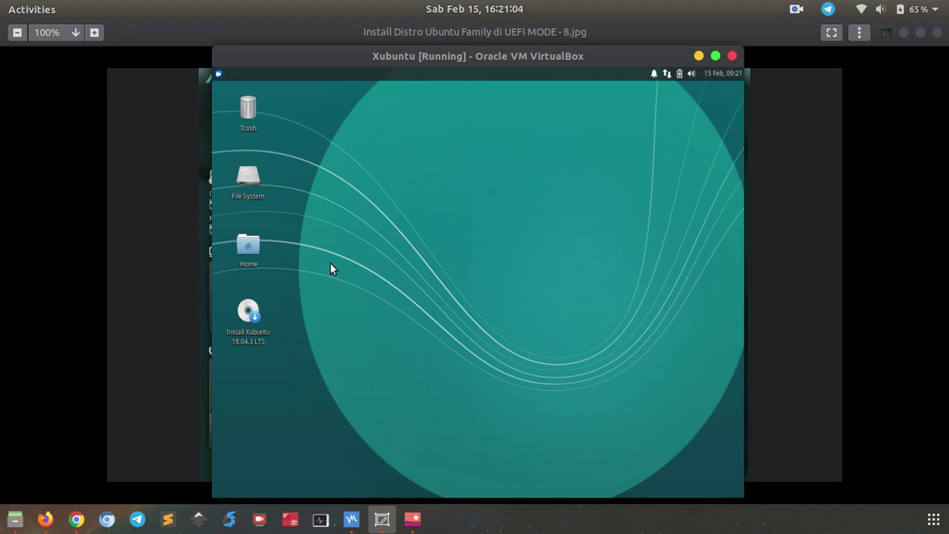
Open the Whisker applications menu on the Xubuntu live session's top panel.
click(219, 74)
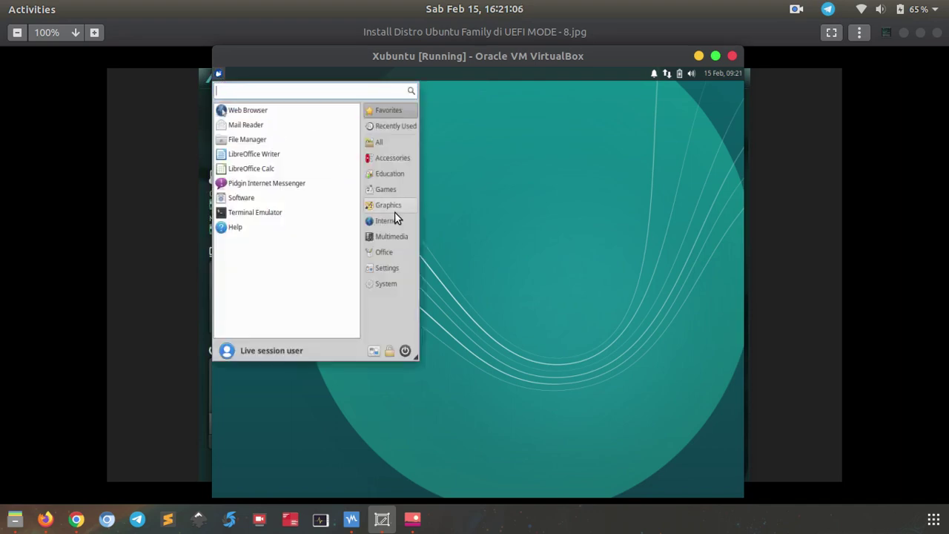
Launch GParted from the menu search and bring its window to the front of the VM view.
text(gparted)
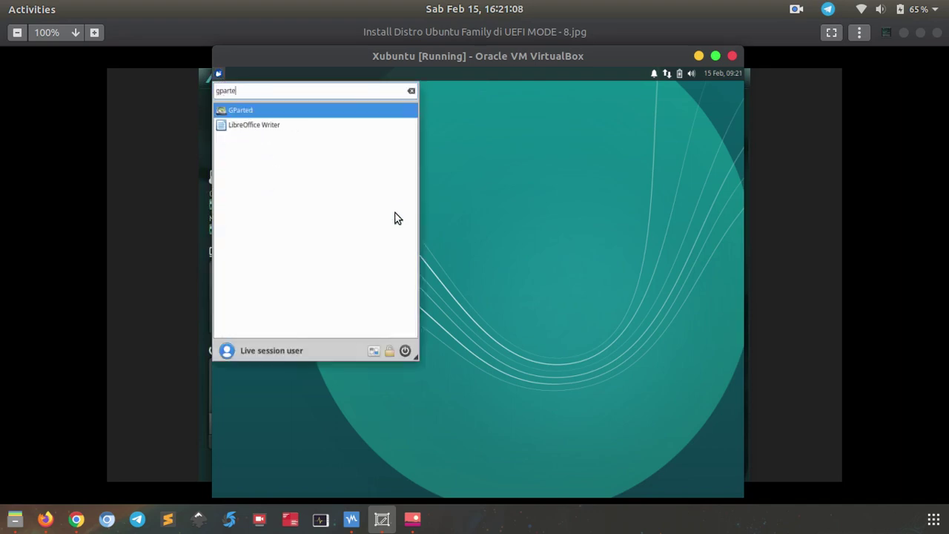
click(328, 114)
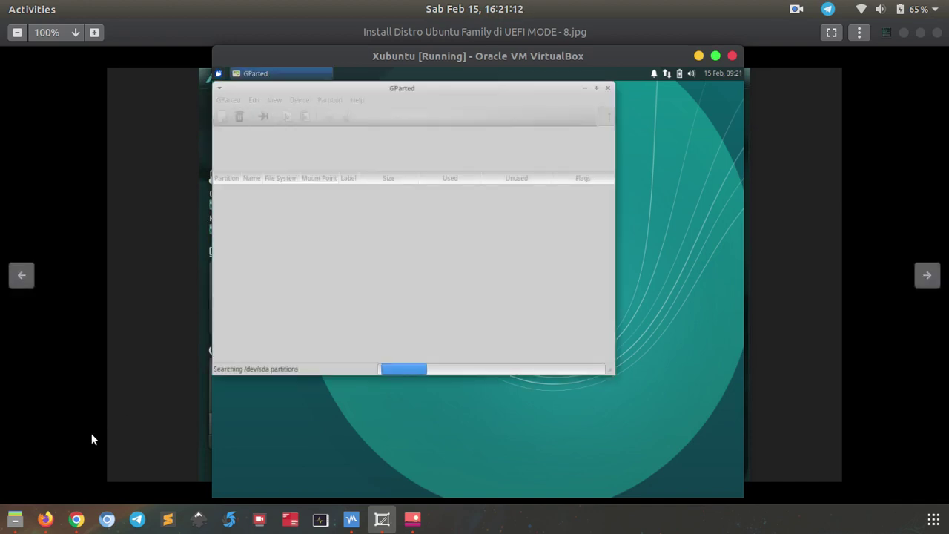
click(475, 35)
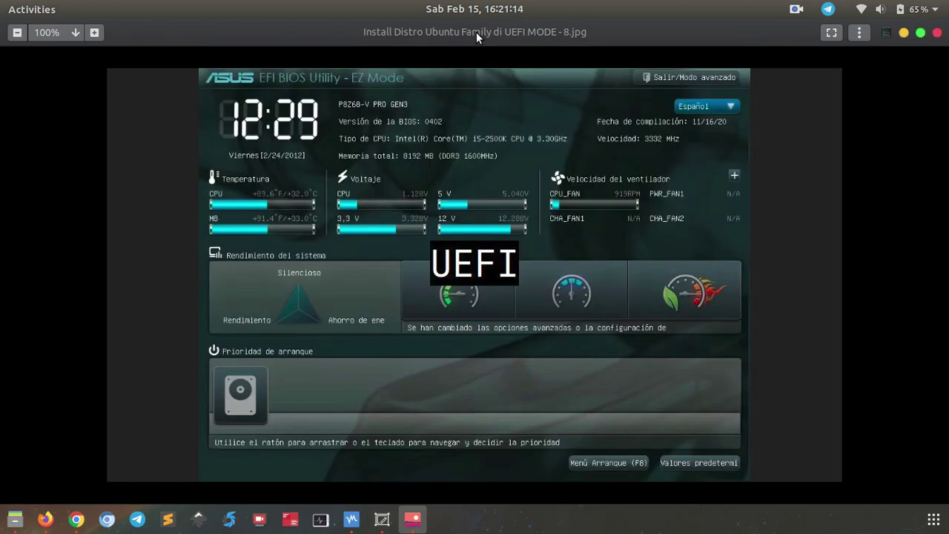
click(382, 520)
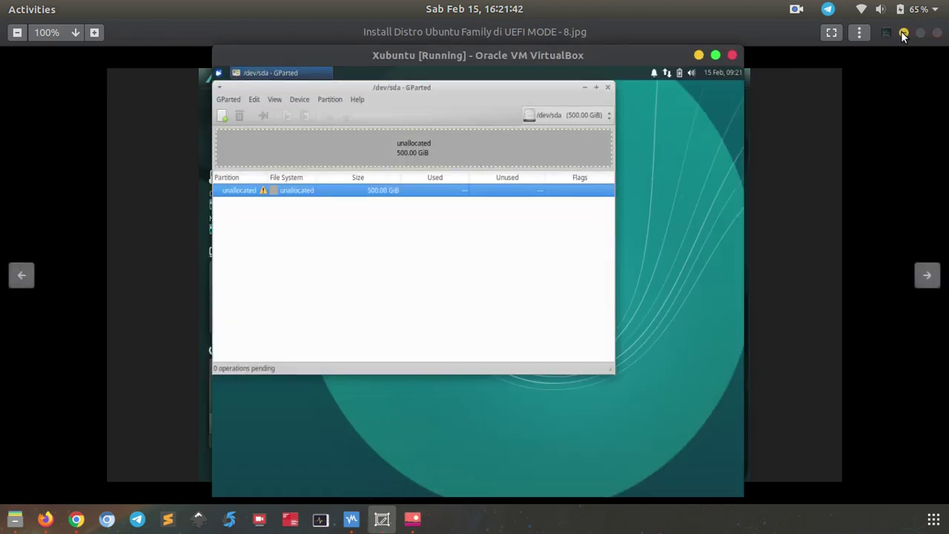
drag(449, 90, 495, 122)
Write a new gpt partition table to /dev/sda, then close GParted.
click(345, 130)
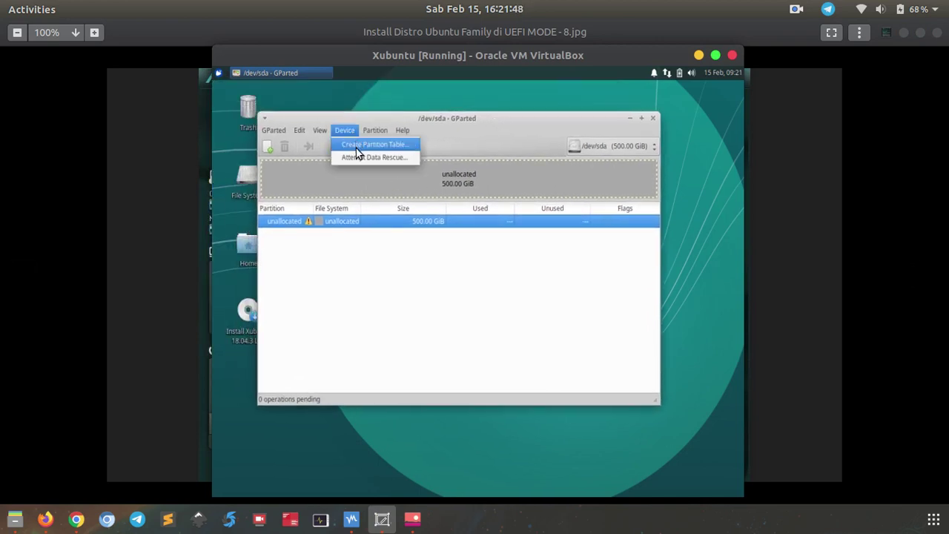
click(356, 149)
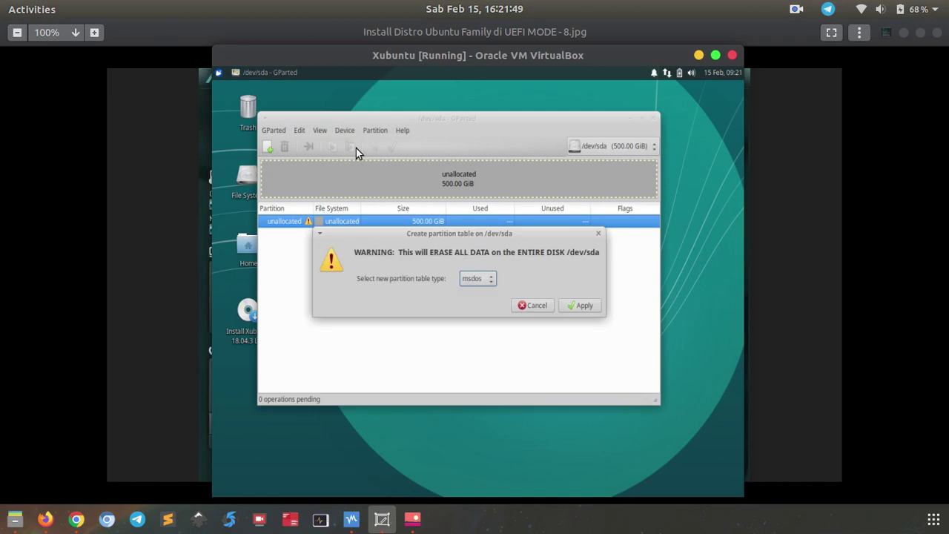
click(477, 282)
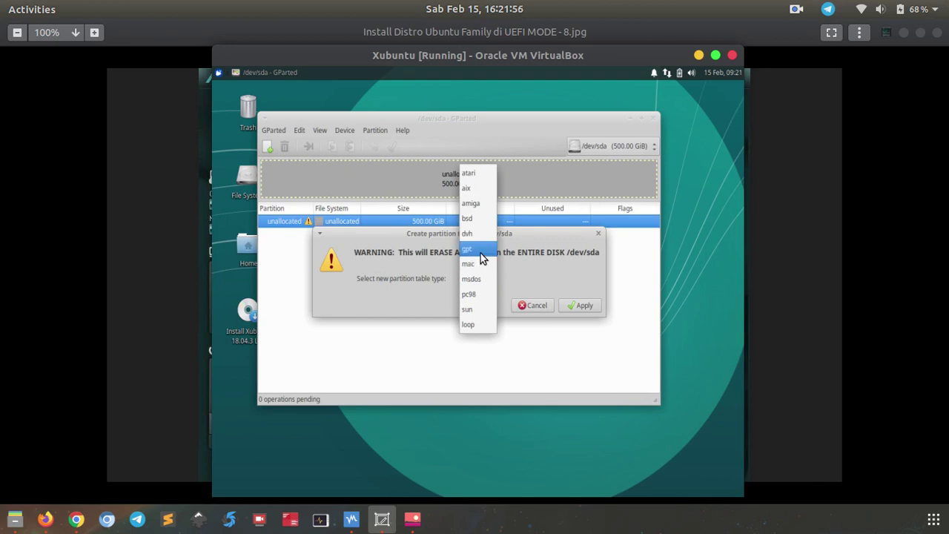
click(481, 250)
click(583, 307)
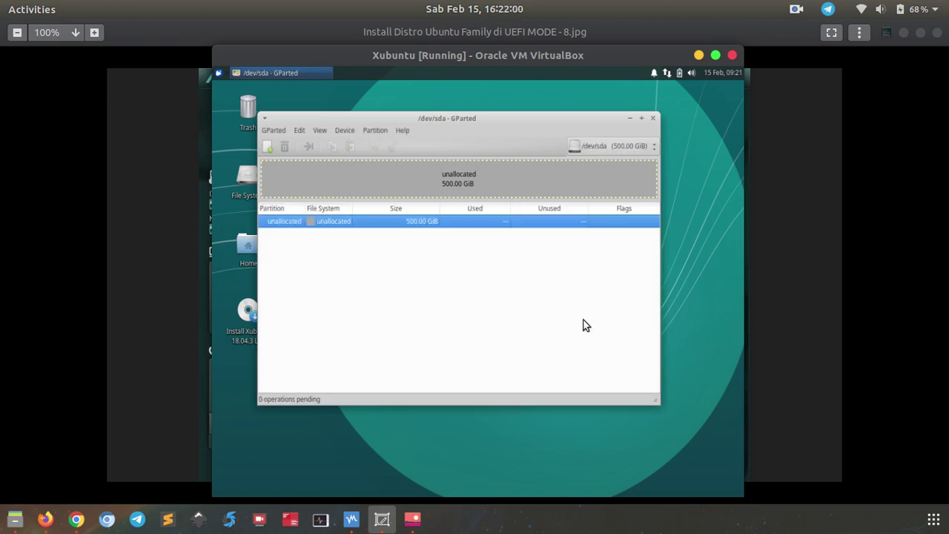
click(652, 118)
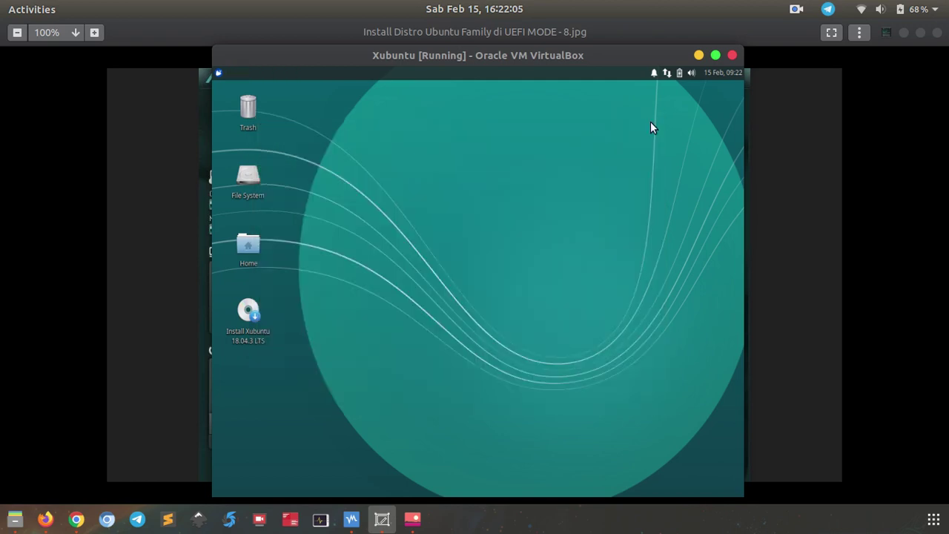
Launch the Xubuntu installer and accept English and the default keyboard layout.
double_click(246, 337)
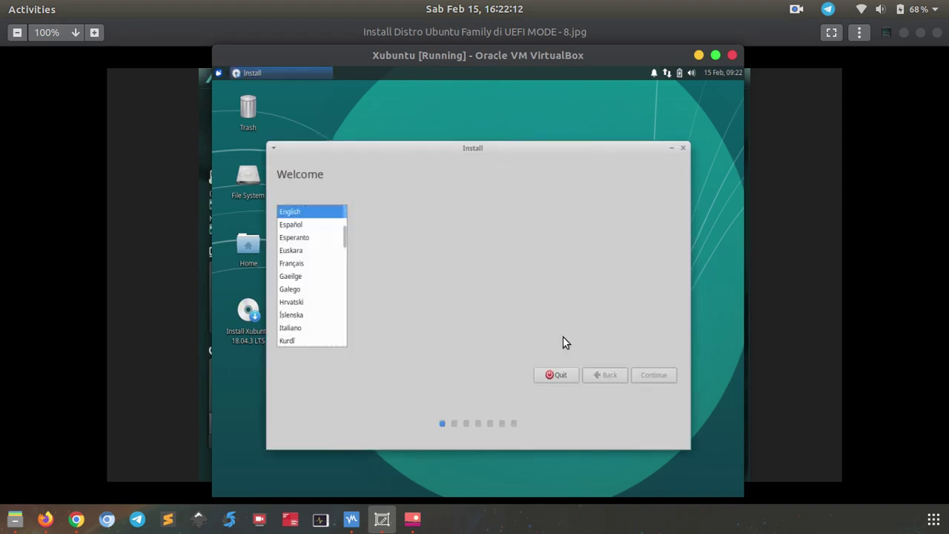
click(646, 376)
click(644, 373)
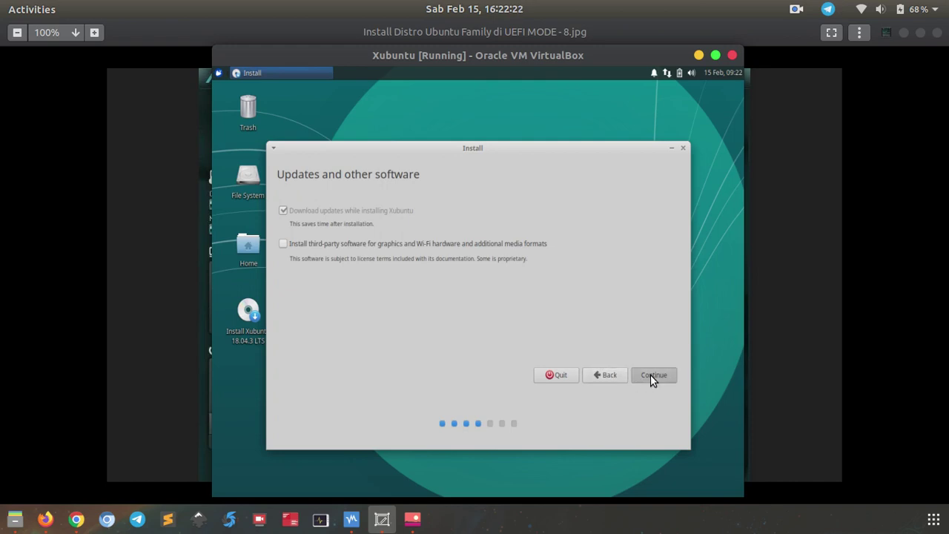
Disconnect the VM from the network and continue past the updates and other software page.
click(666, 73)
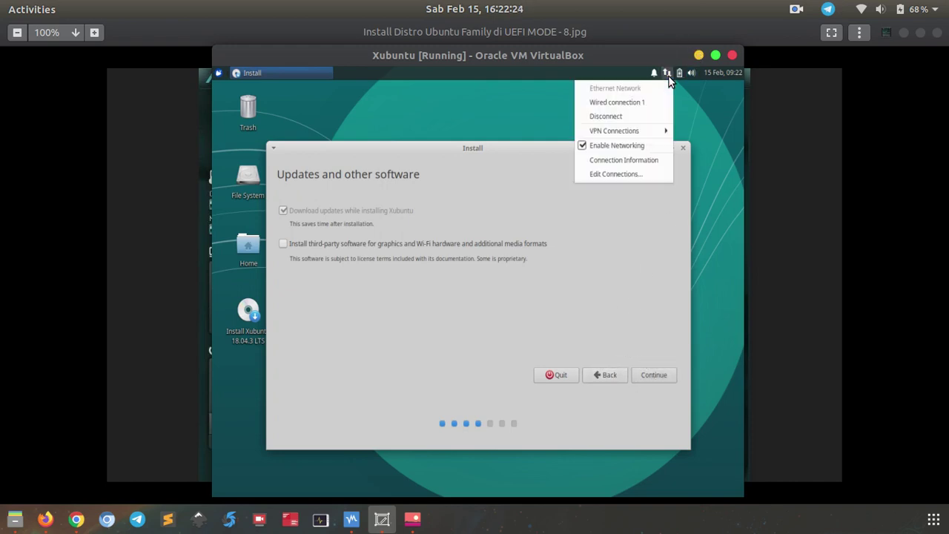
click(649, 115)
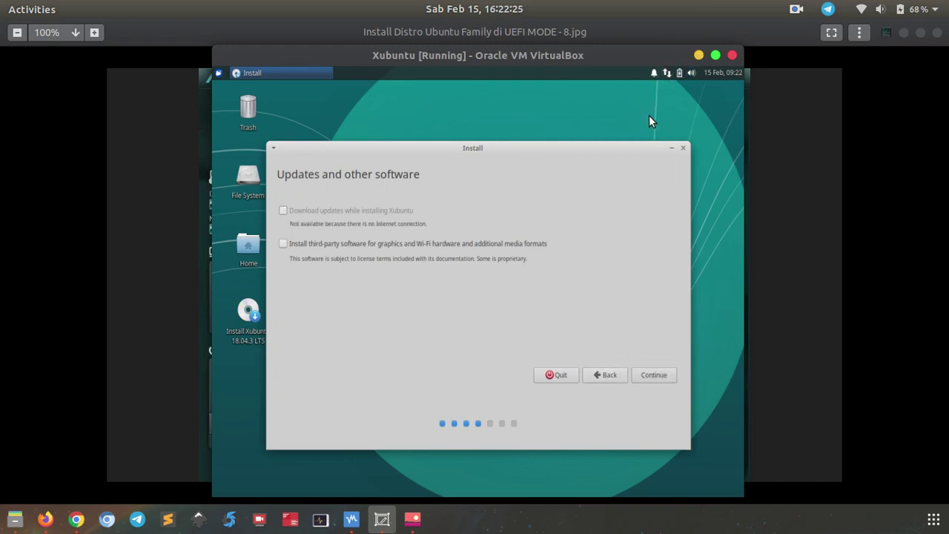
click(649, 375)
click(711, 135)
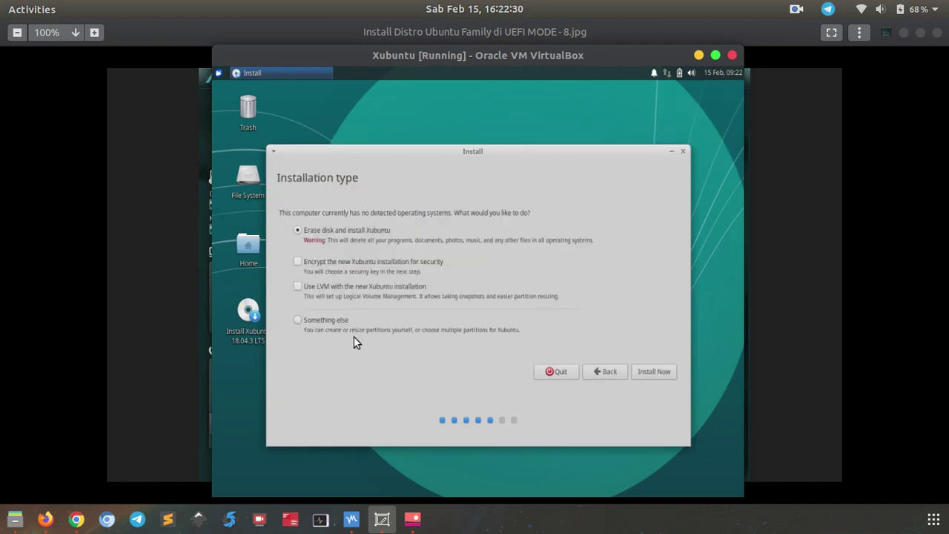
Choose 'Something else' manual partitioning and select the free space on /dev/sda.
click(340, 320)
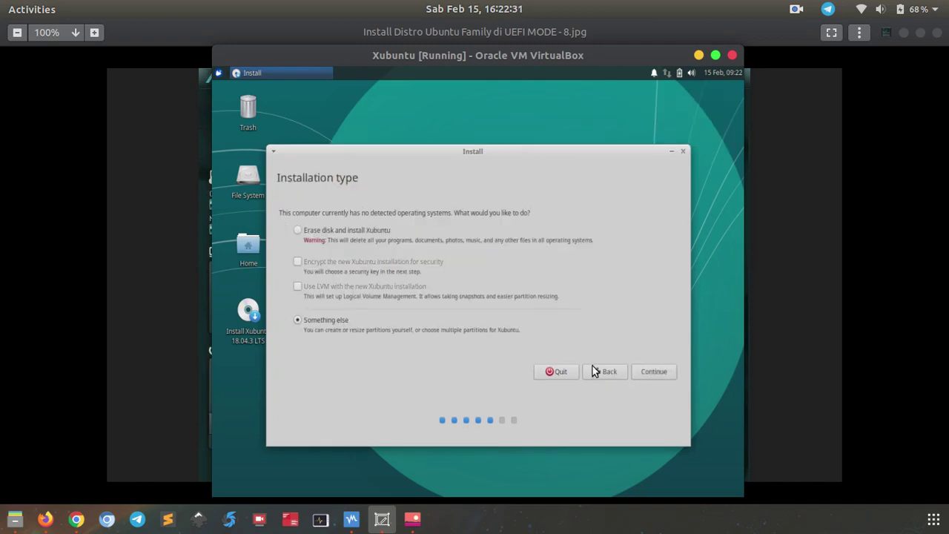
click(652, 372)
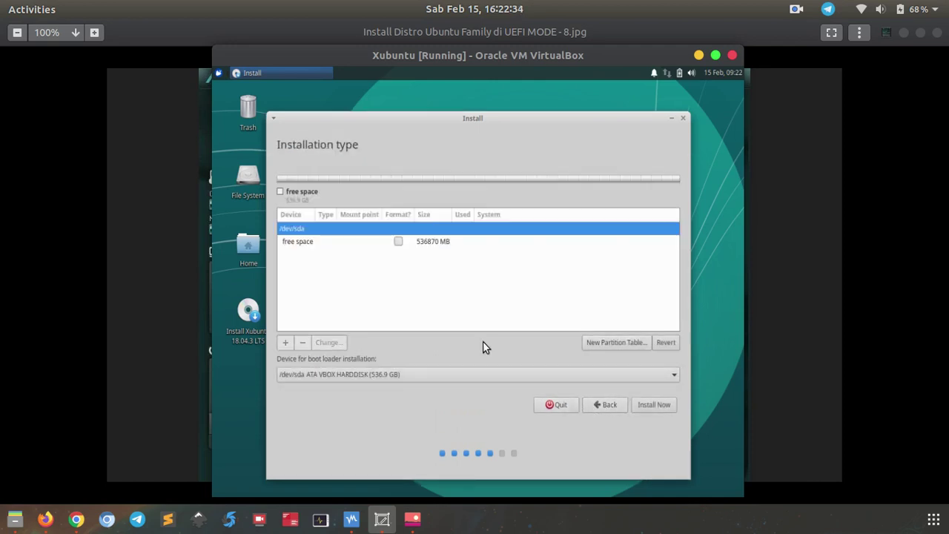
click(310, 244)
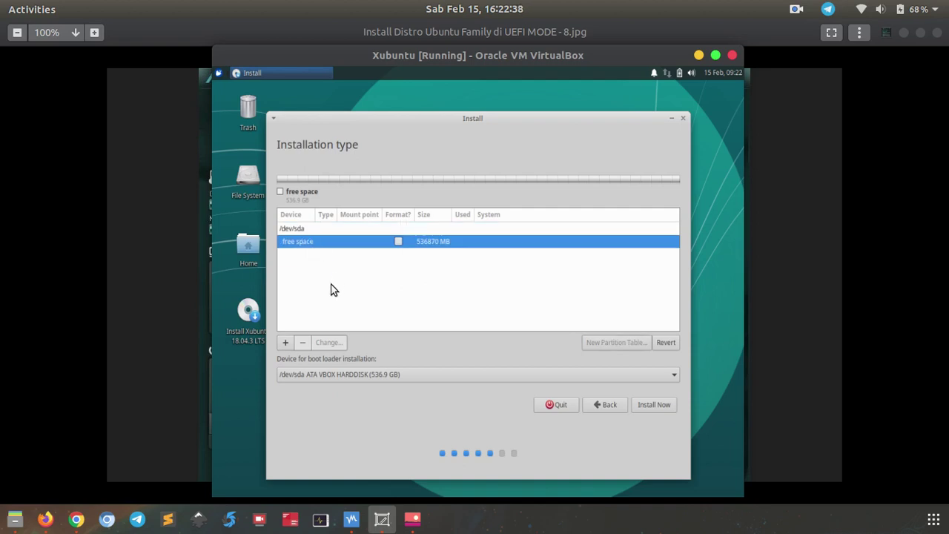
drag(483, 116, 483, 103)
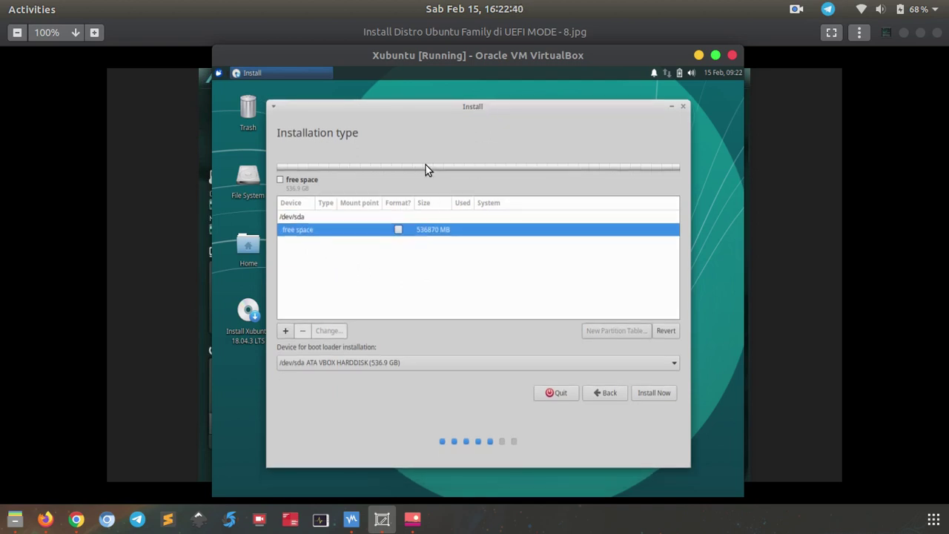
Create a 536868 MB ext4 partition /dev/sda1 mounted at / and start installing.
click(284, 332)
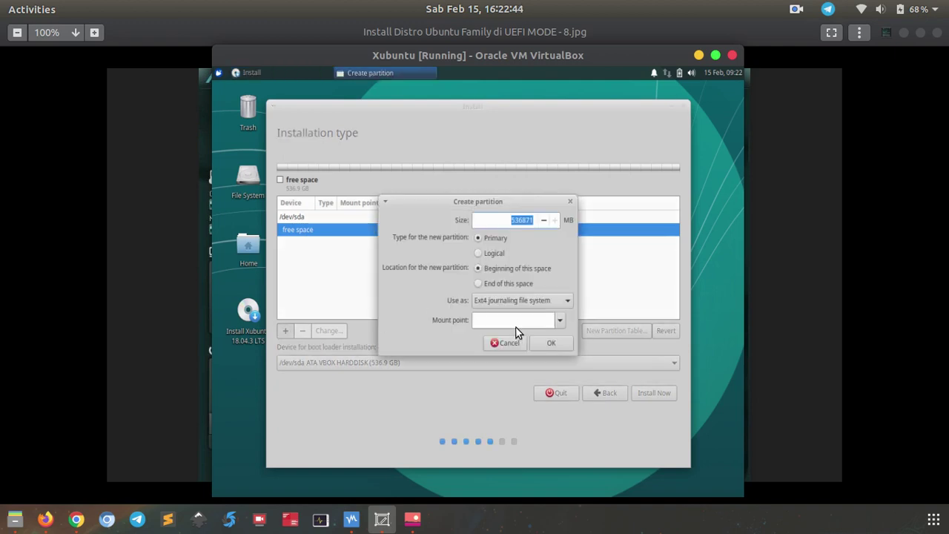
click(559, 323)
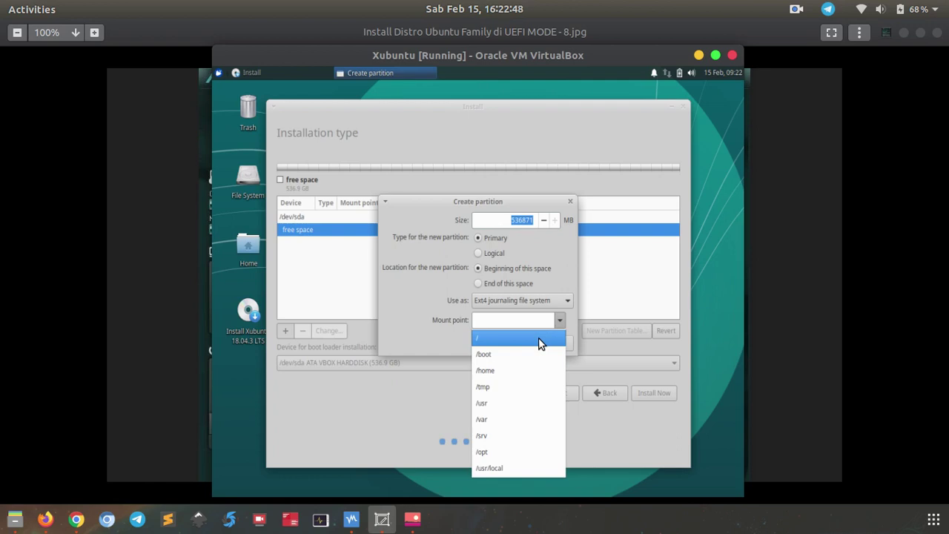
click(539, 337)
click(545, 342)
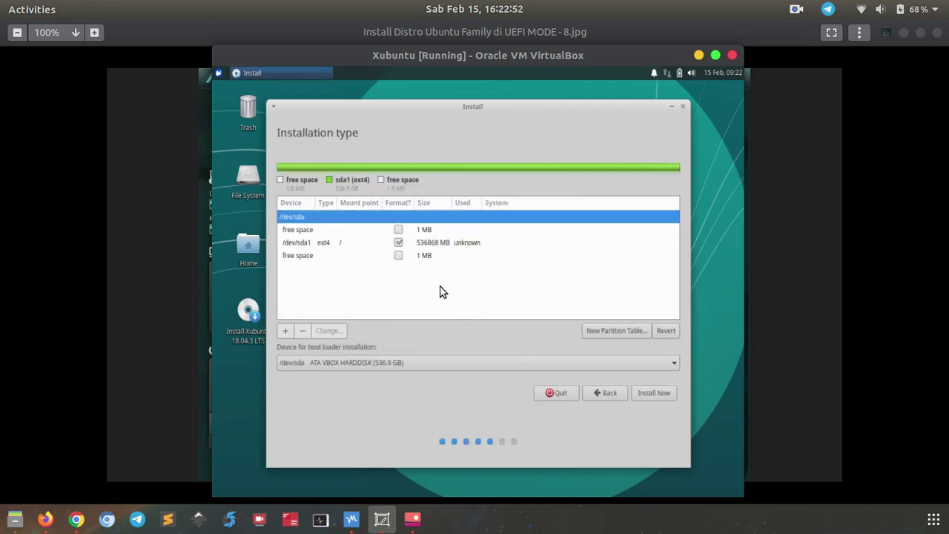
click(373, 243)
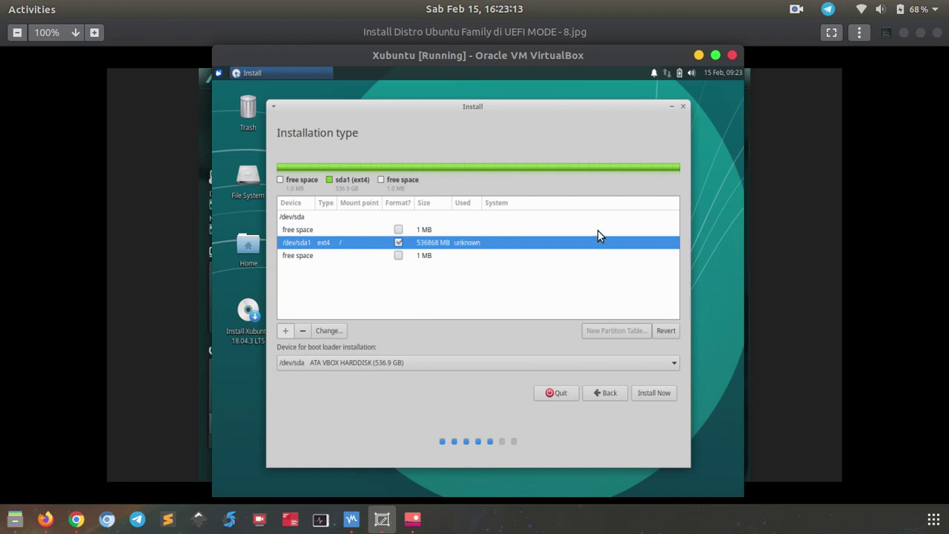
click(652, 393)
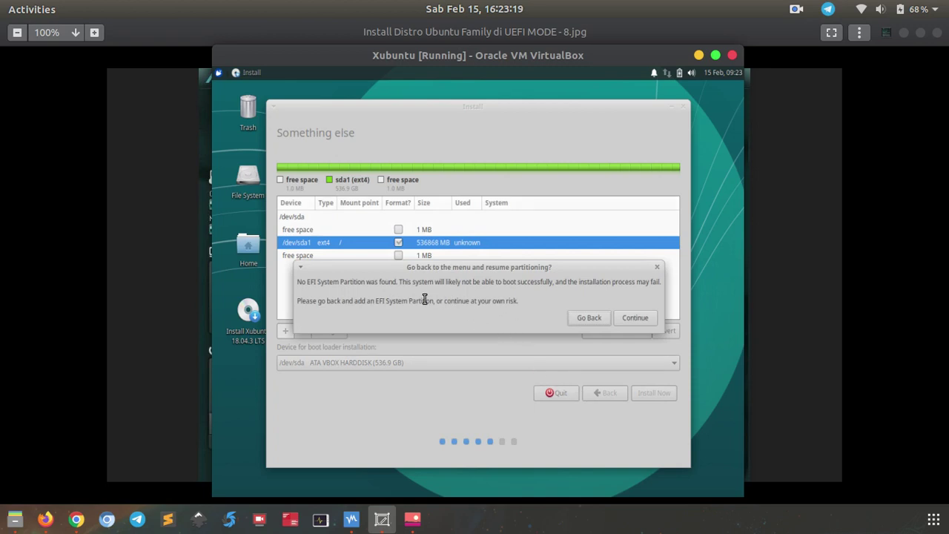
Back out of the missing-EFI warning, revert all partition changes, and show VirtualBox Manager.
drag(334, 284, 379, 290)
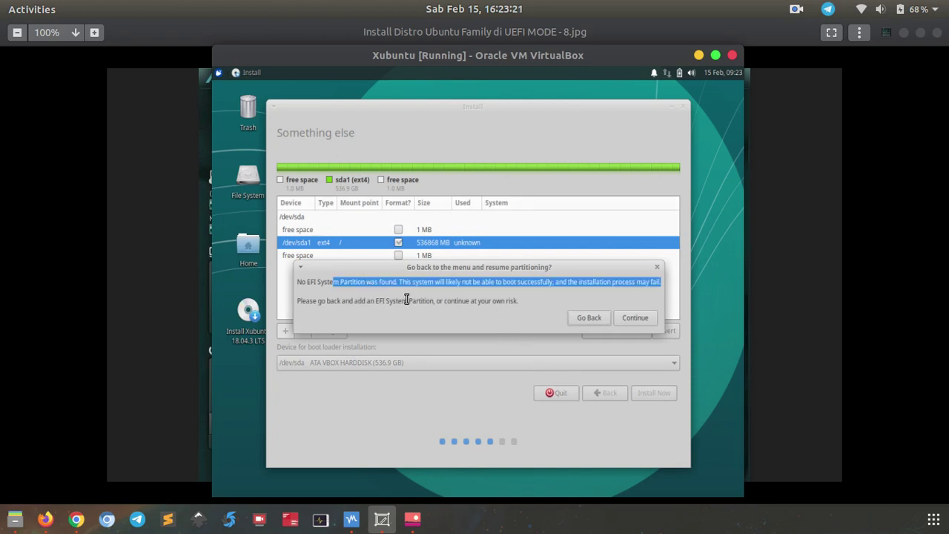
click(404, 297)
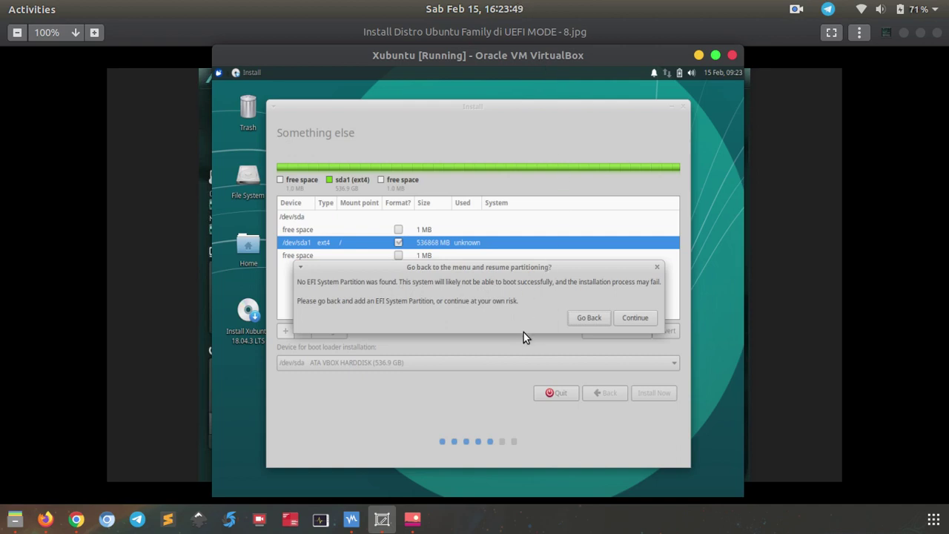
click(589, 318)
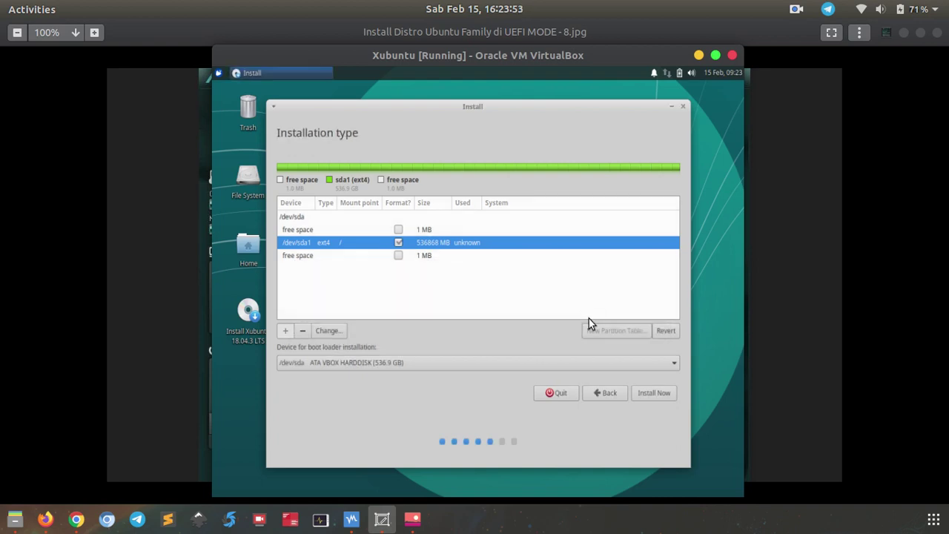
click(666, 333)
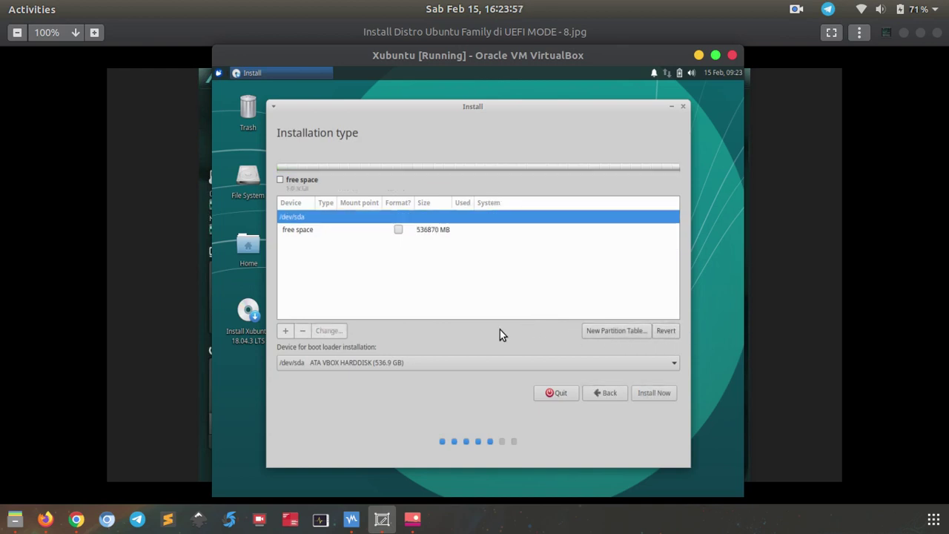
click(352, 520)
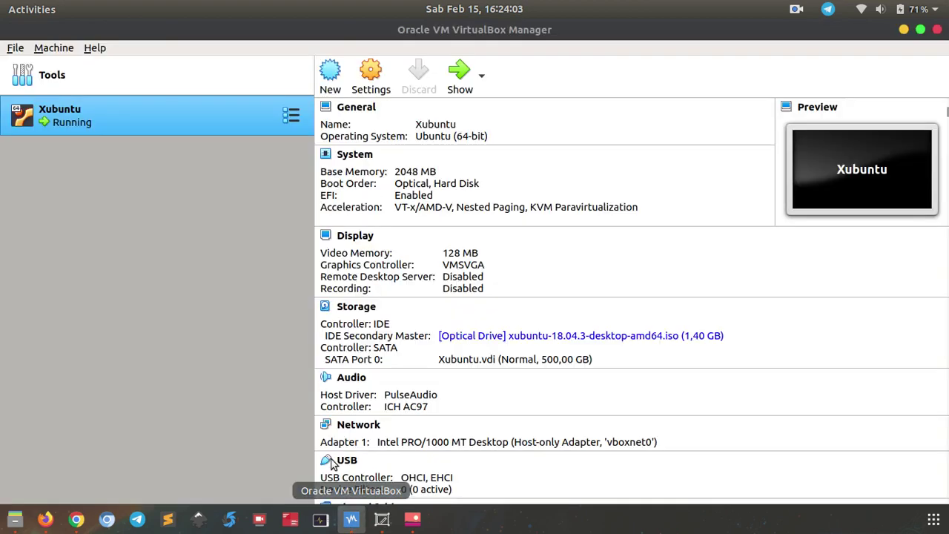
click(375, 95)
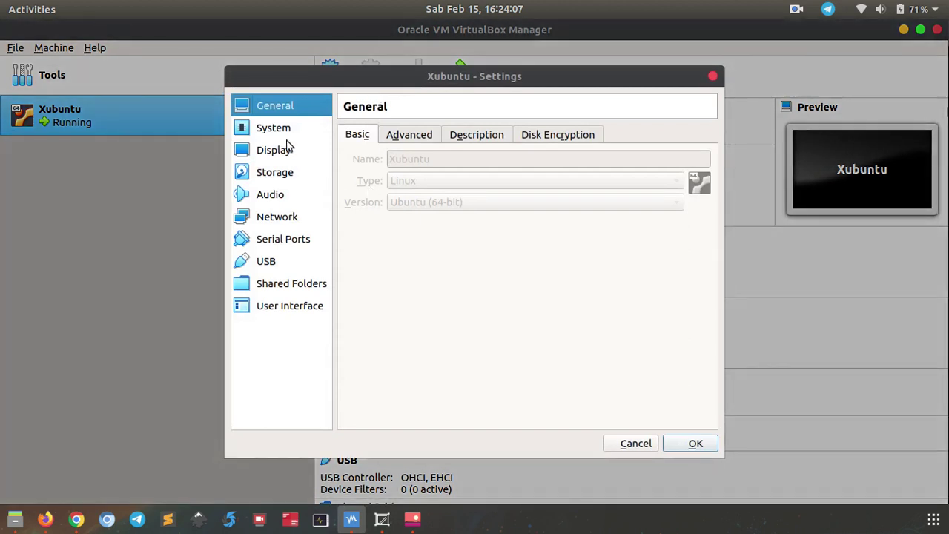
click(285, 133)
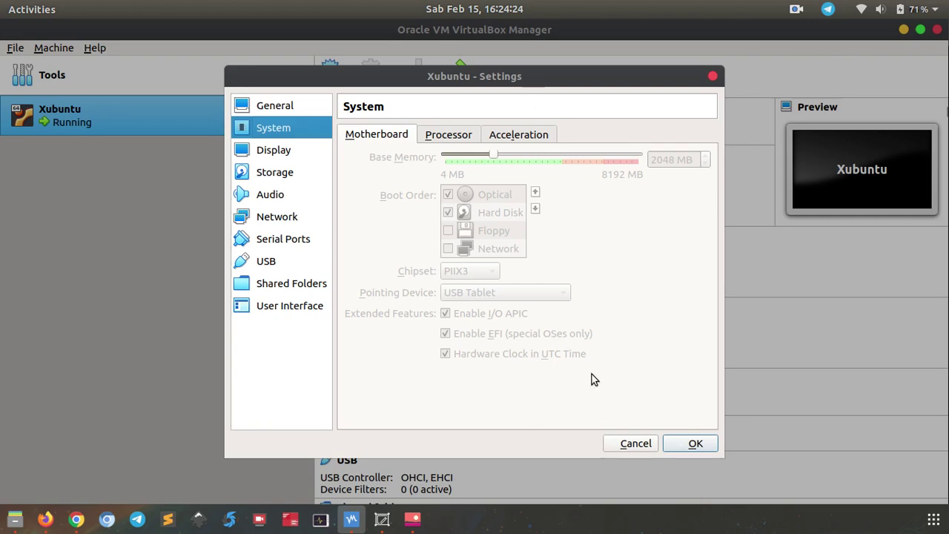
click(629, 445)
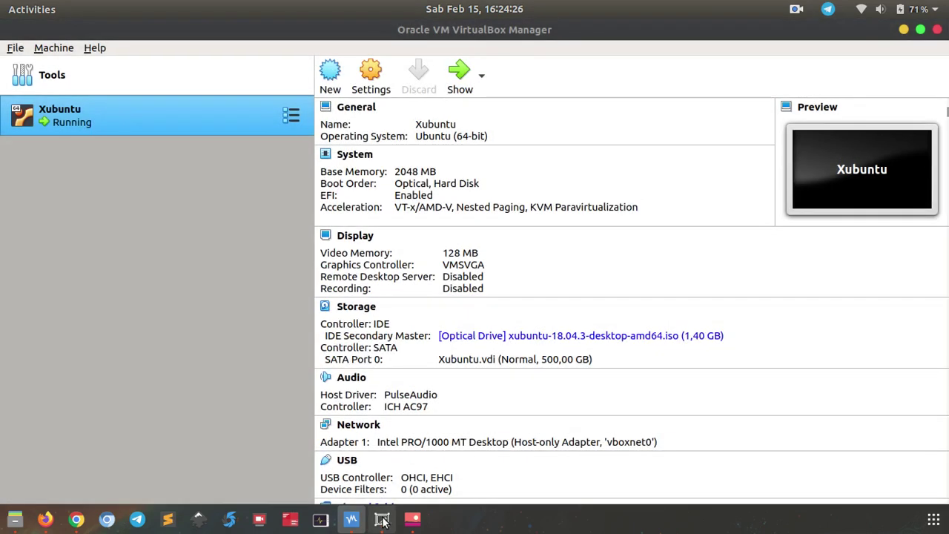
click(383, 520)
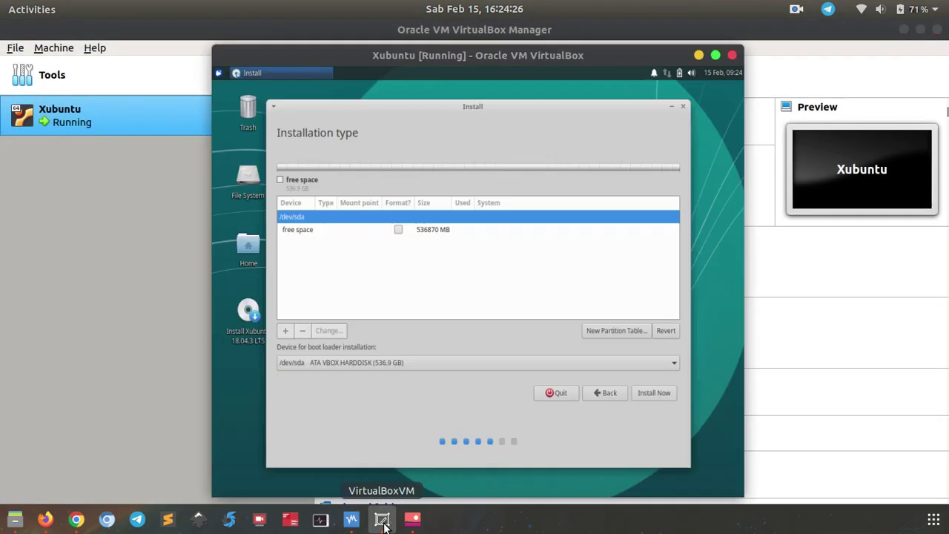
click(365, 235)
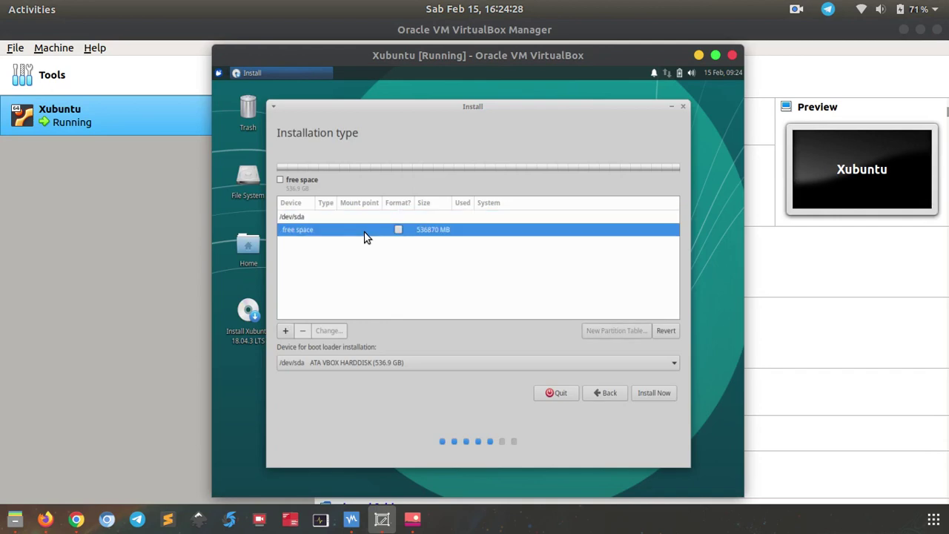
Create a 250 MB EFI System Partition at the start of the empty disk.
click(285, 333)
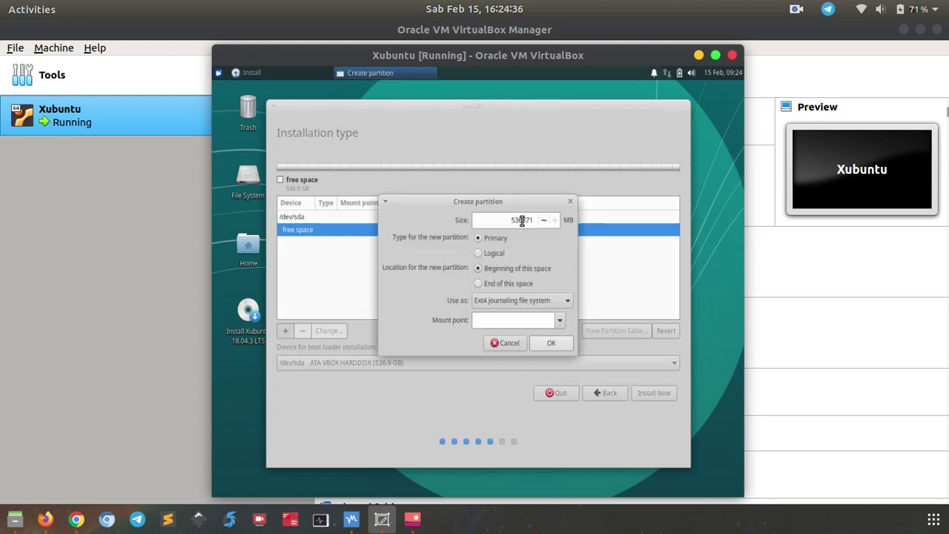
double_click(522, 220)
text(250)
click(526, 299)
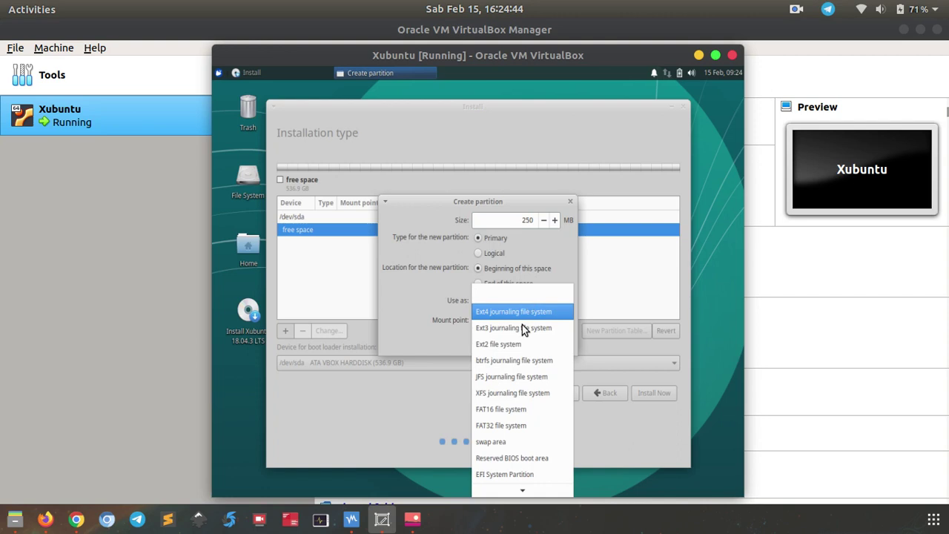
click(518, 473)
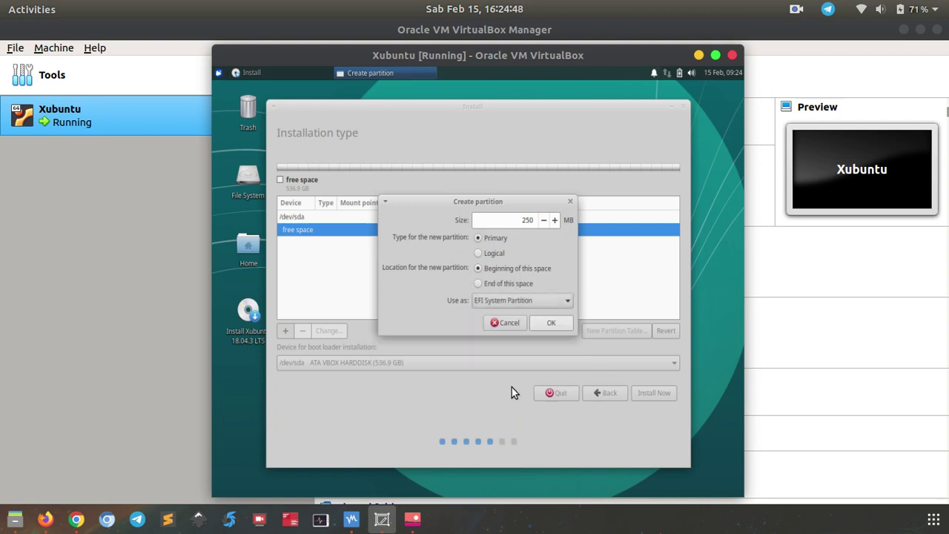
click(549, 324)
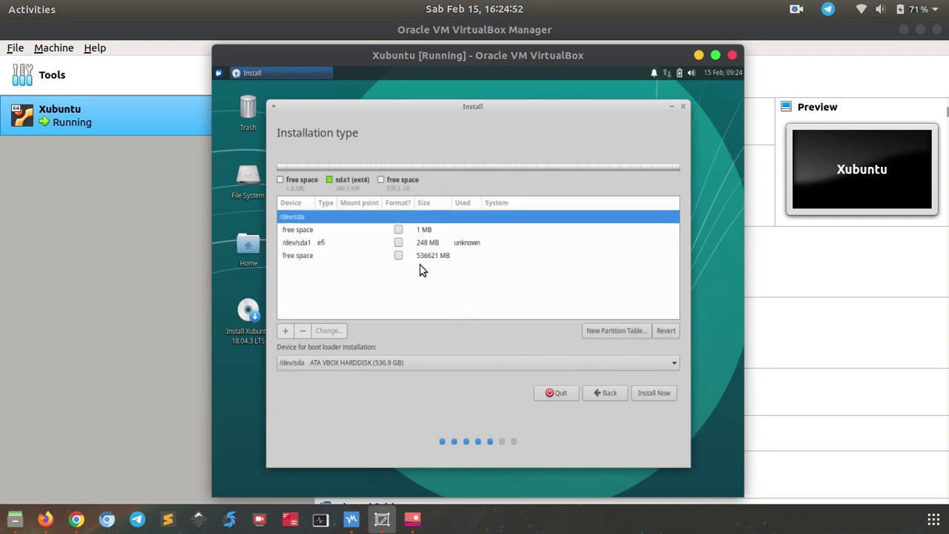
click(396, 255)
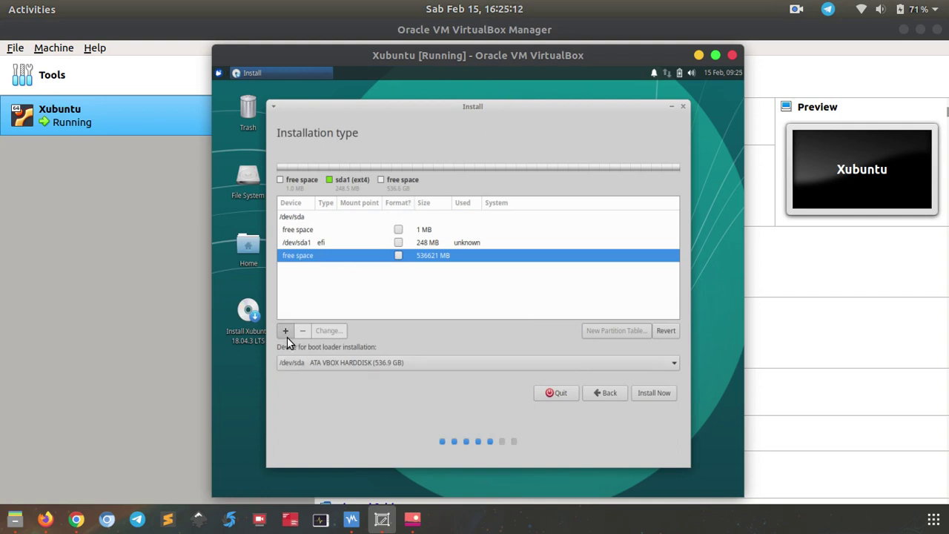
click(286, 332)
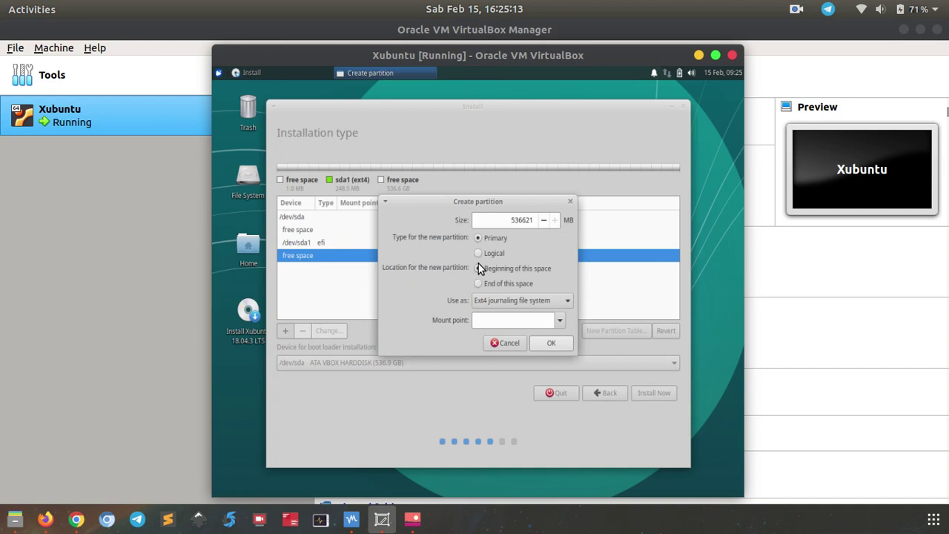
Make the next partition 102400 MB ext4 mounted at /, creating /dev/sda2.
double_click(521, 221)
text(102400)
click(560, 320)
click(538, 339)
click(555, 347)
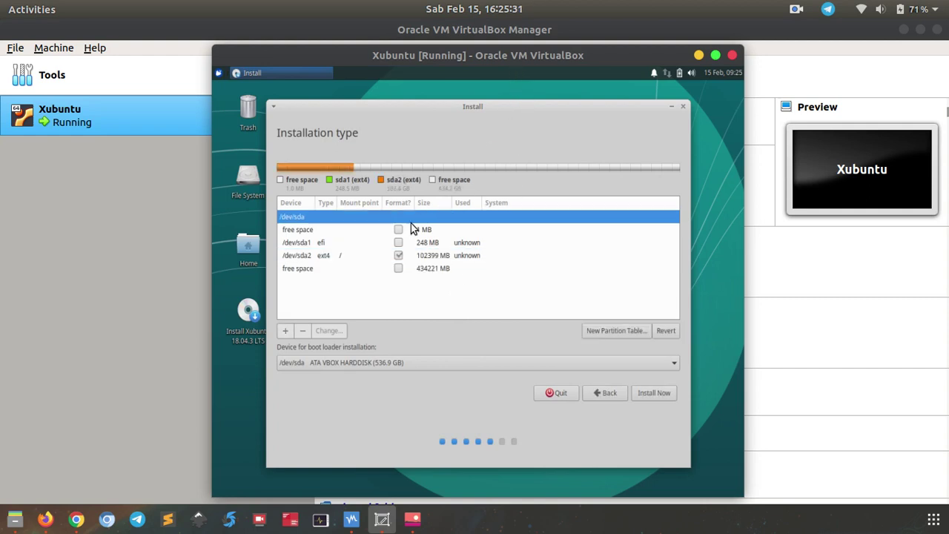
click(341, 270)
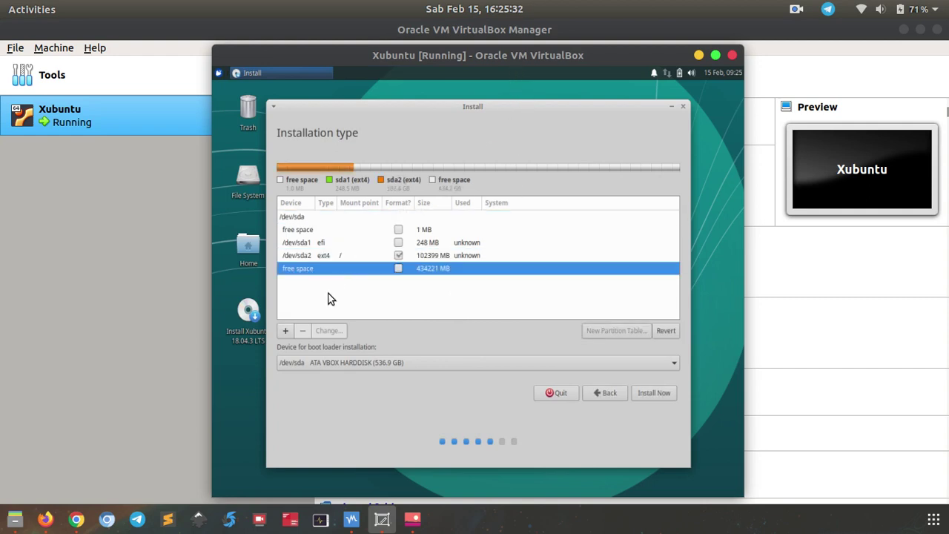
click(283, 331)
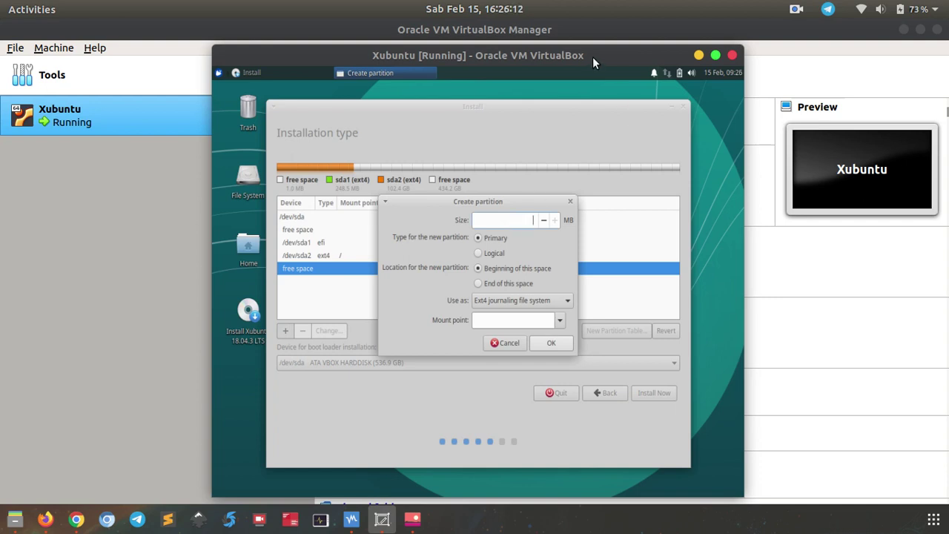
Create a 102400 MB ext4 partition /dev/sda3 mounted at /home.
text(02400)
click(558, 318)
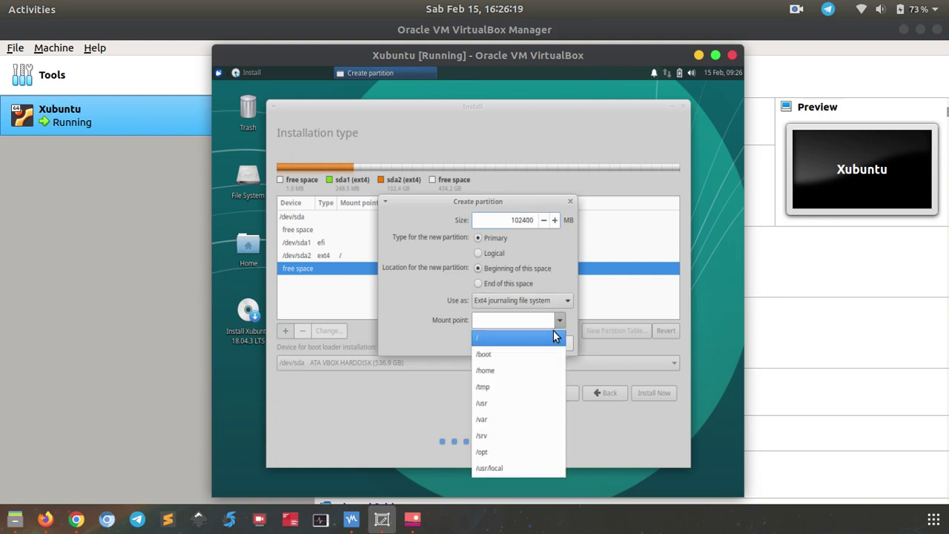
click(520, 366)
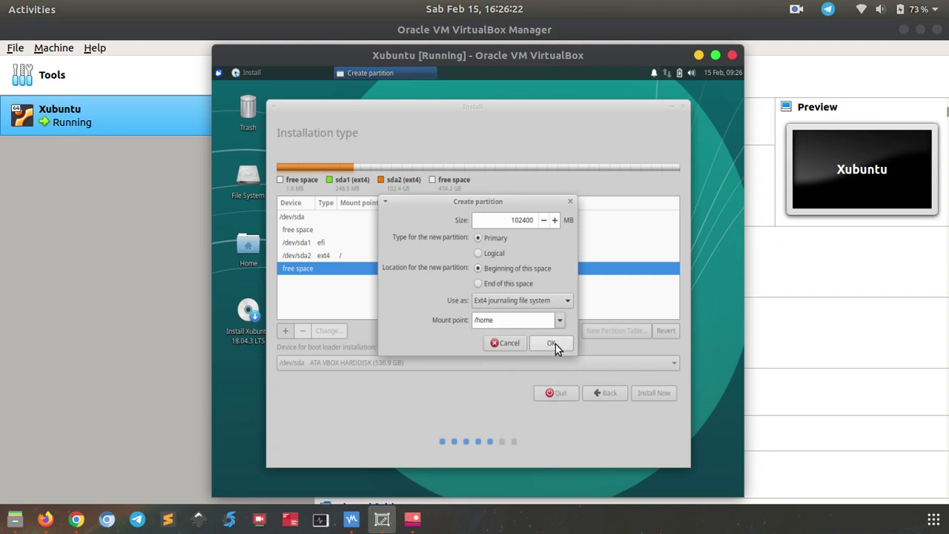
click(552, 344)
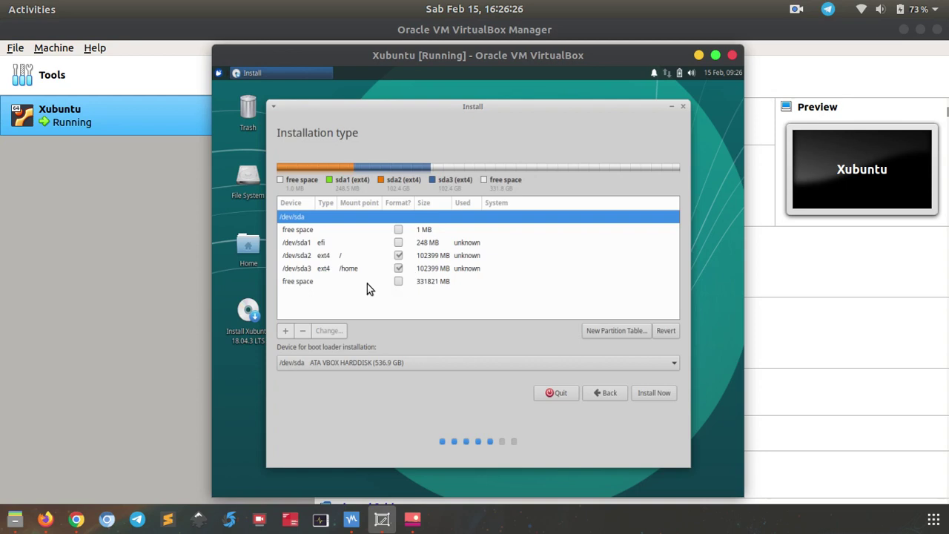
click(367, 283)
click(286, 331)
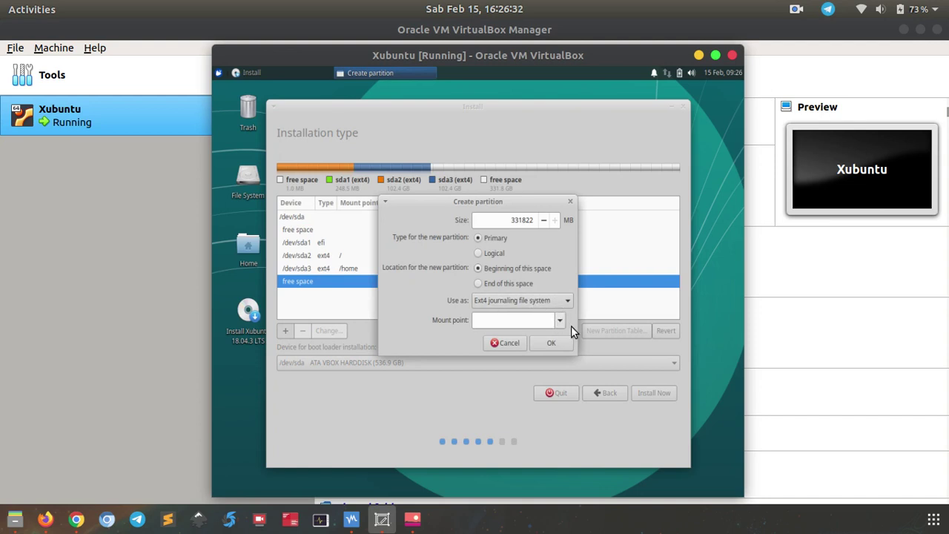
click(551, 343)
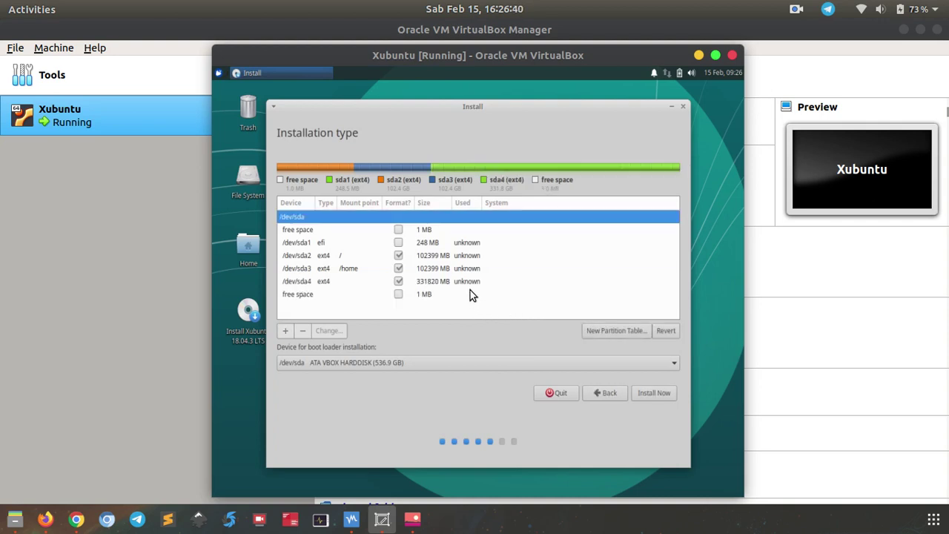
click(338, 243)
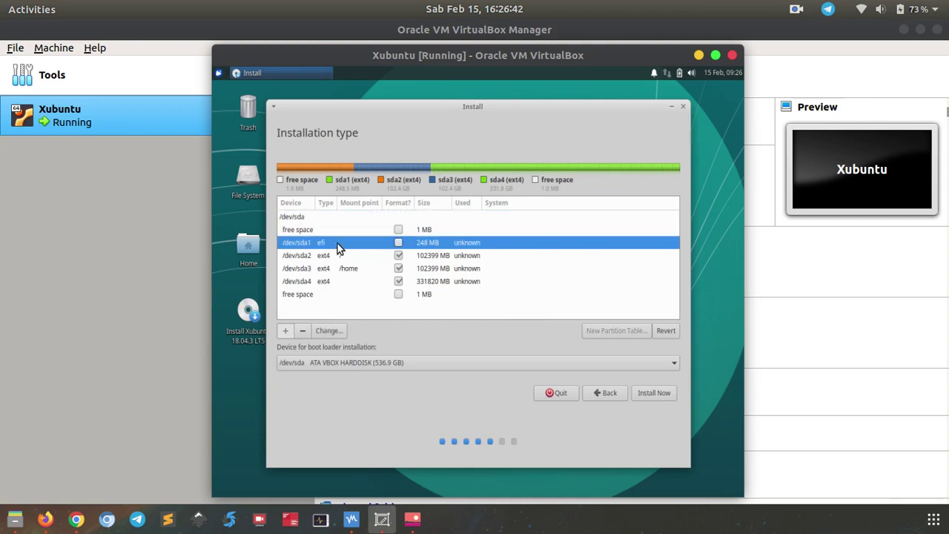
click(356, 255)
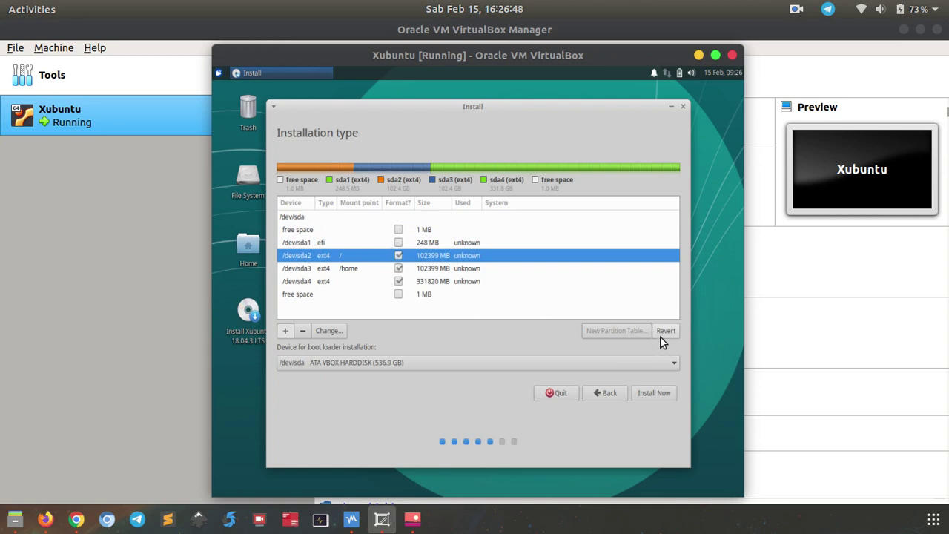
click(436, 283)
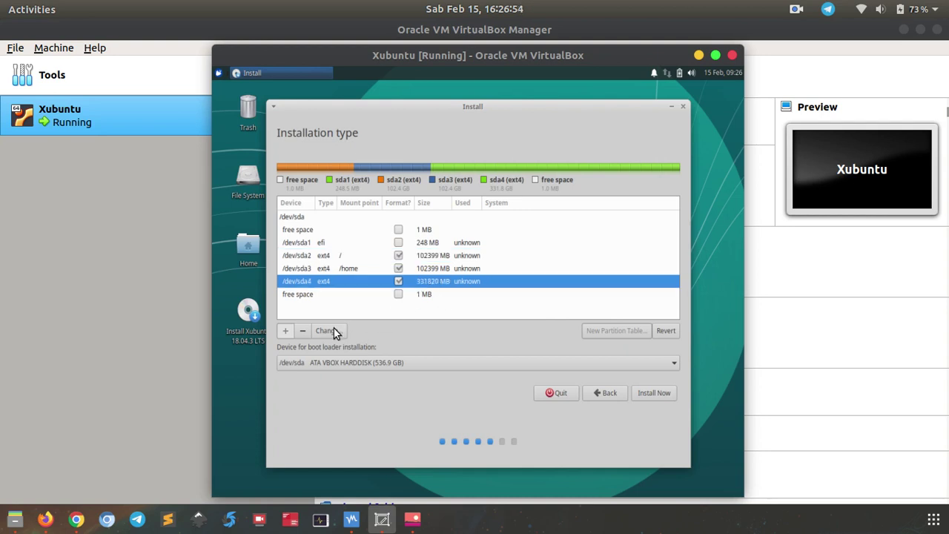
click(304, 332)
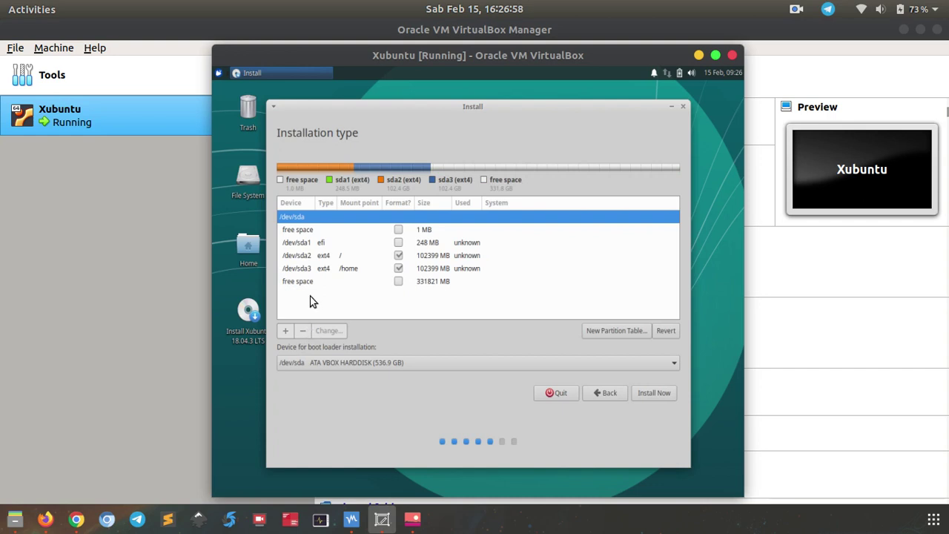
click(308, 283)
Create a 2048 MB swap partition in the free space.
click(285, 331)
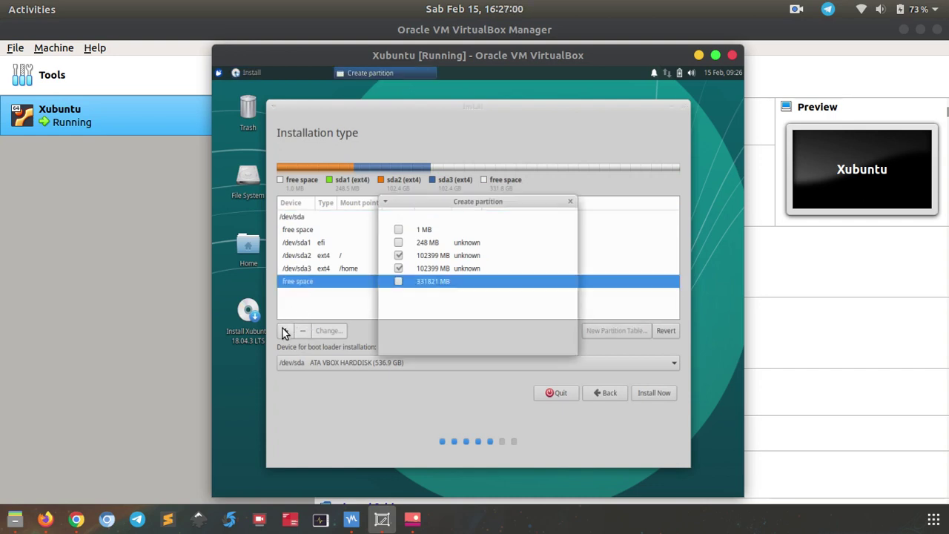
double_click(518, 221)
text(2048)
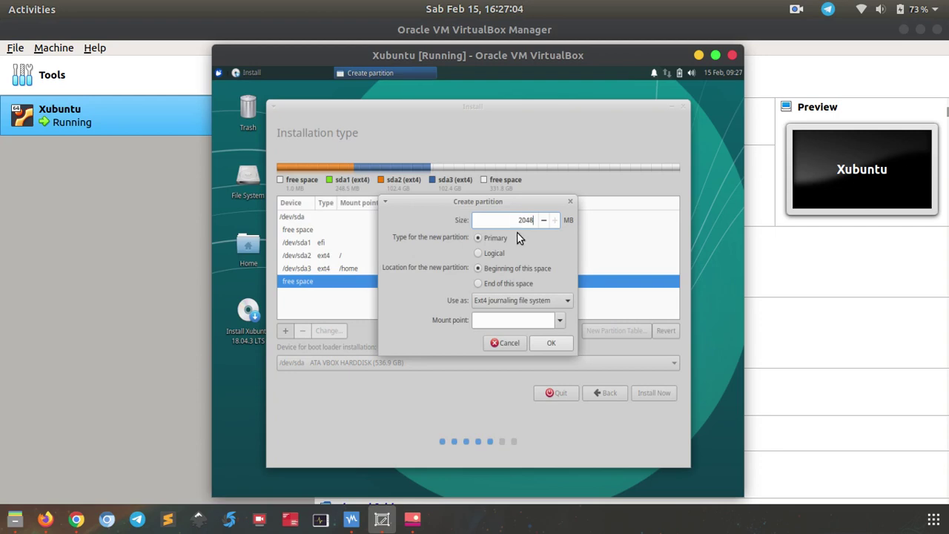
click(546, 303)
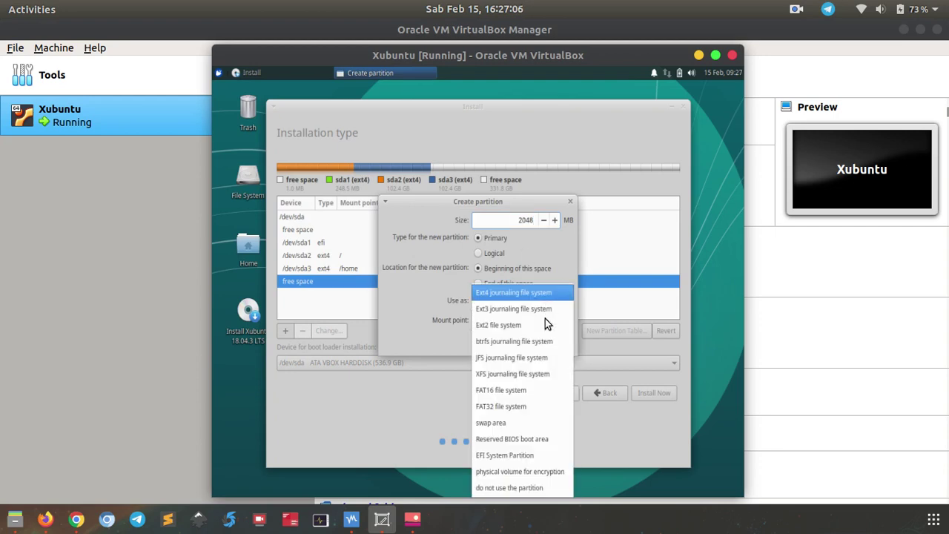
click(519, 439)
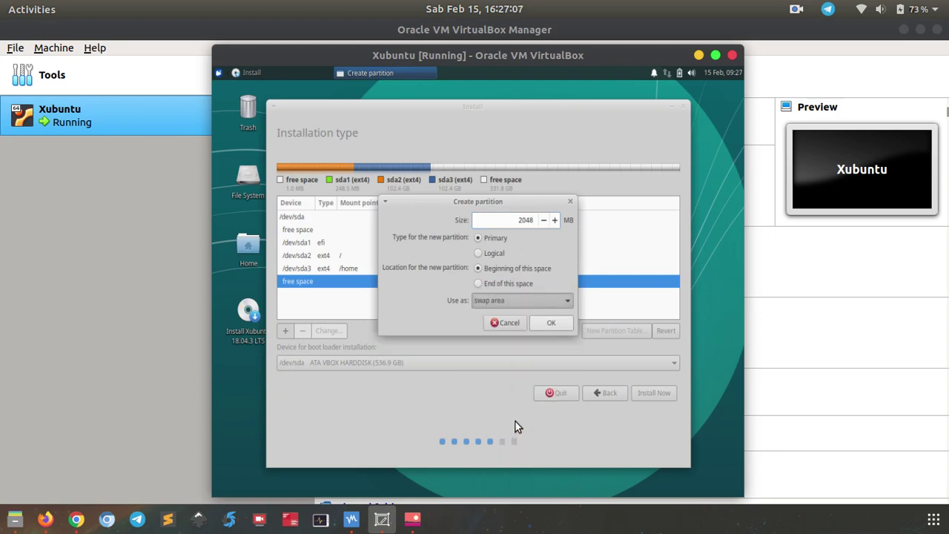
click(546, 328)
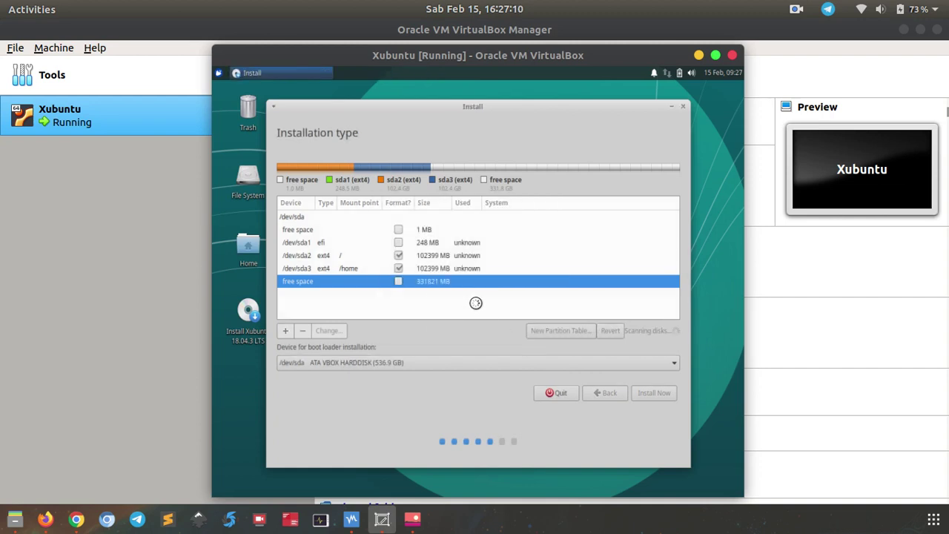
Fill the remaining free space with an unmounted ext4 partition and start installing.
click(417, 286)
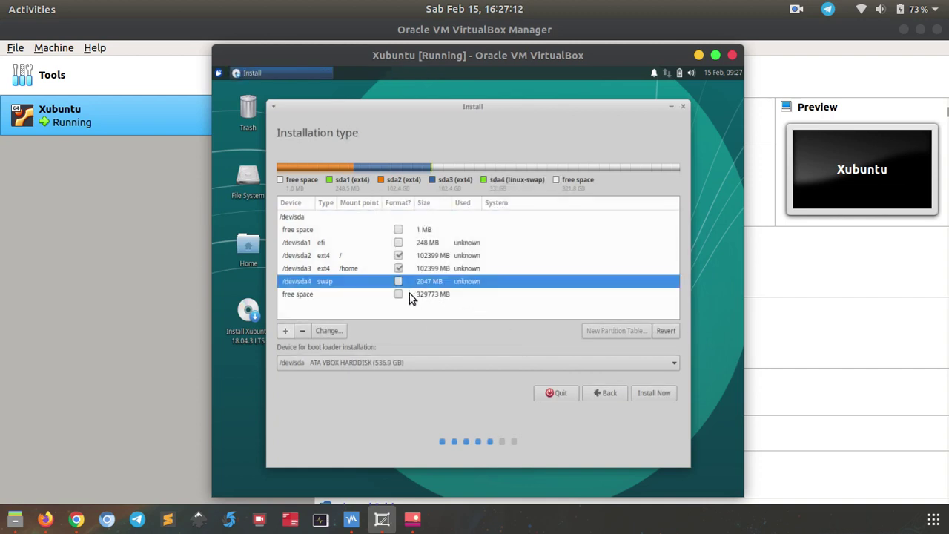
click(403, 296)
click(286, 331)
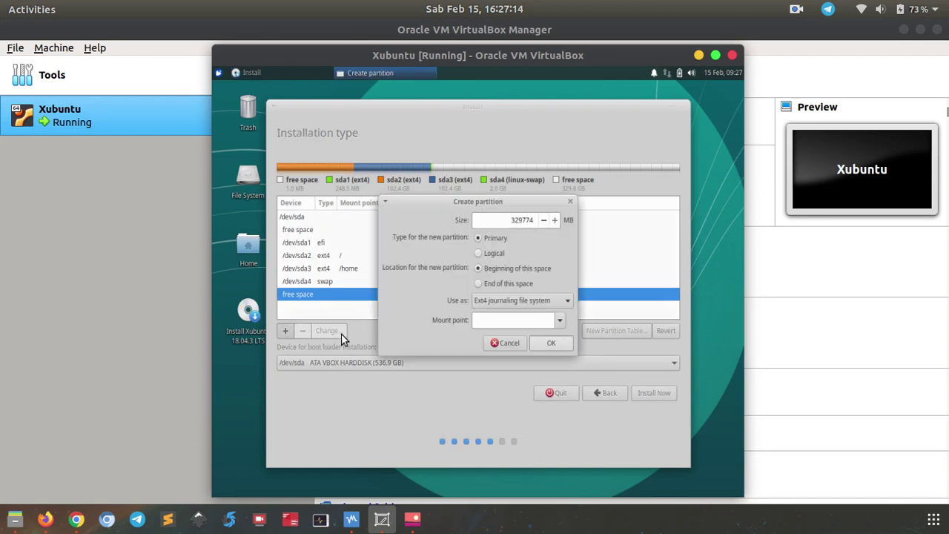
click(552, 343)
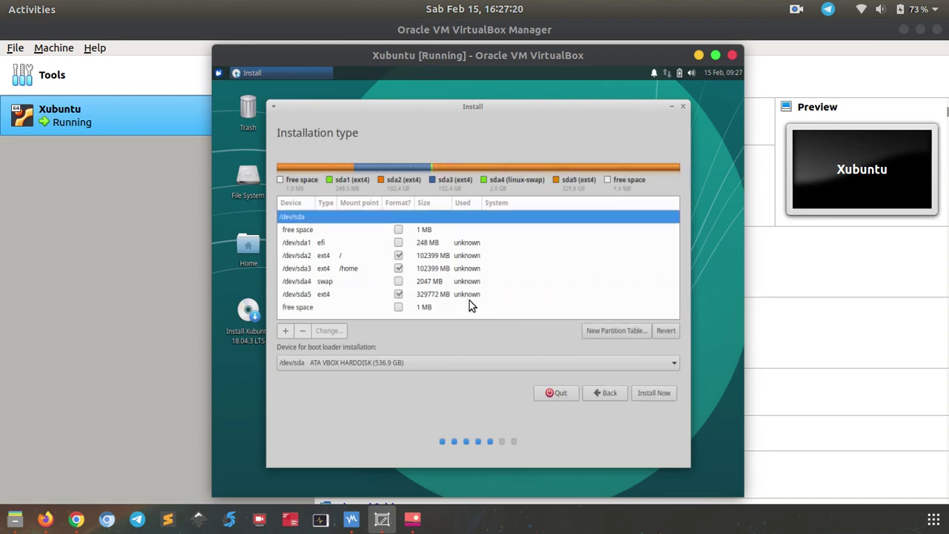
click(648, 393)
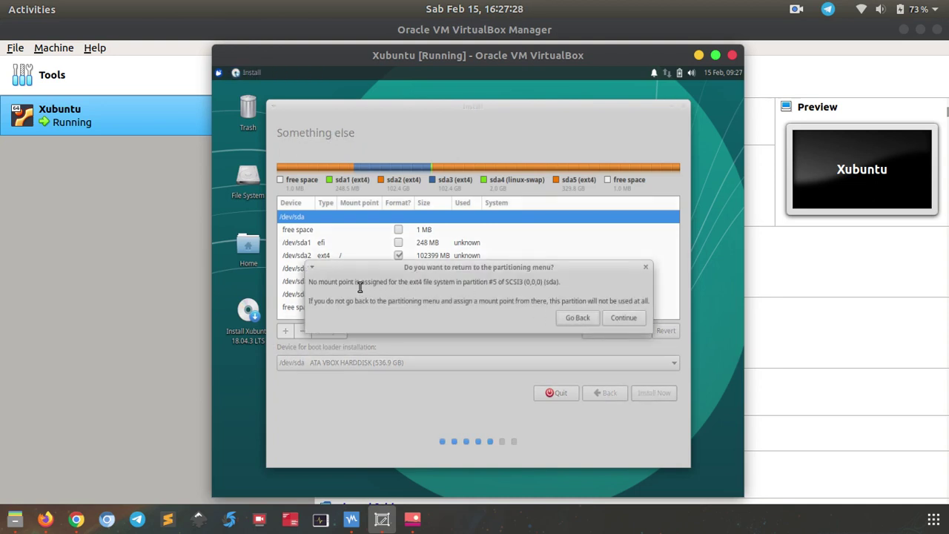
Accept the unmounted-partition warning and write the five-partition layout to disk.
click(622, 320)
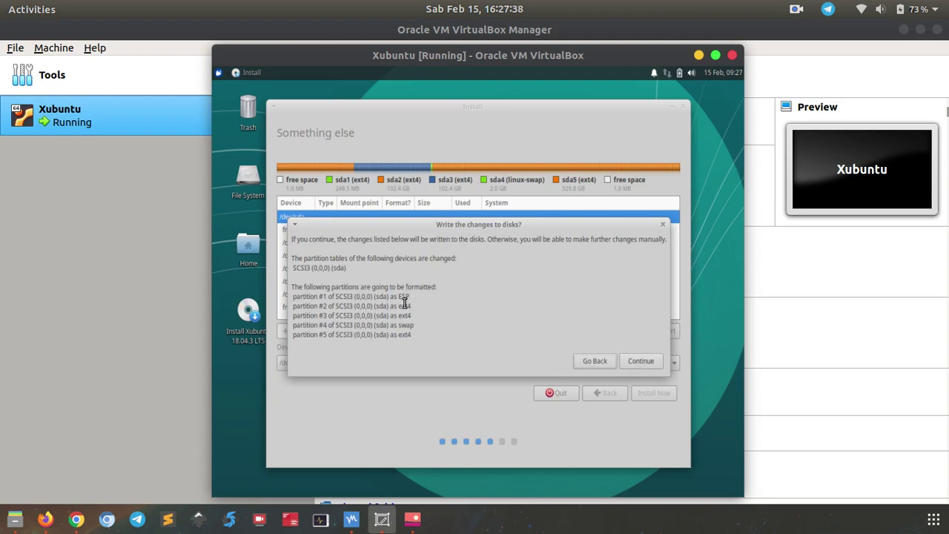
drag(404, 298, 416, 338)
click(584, 348)
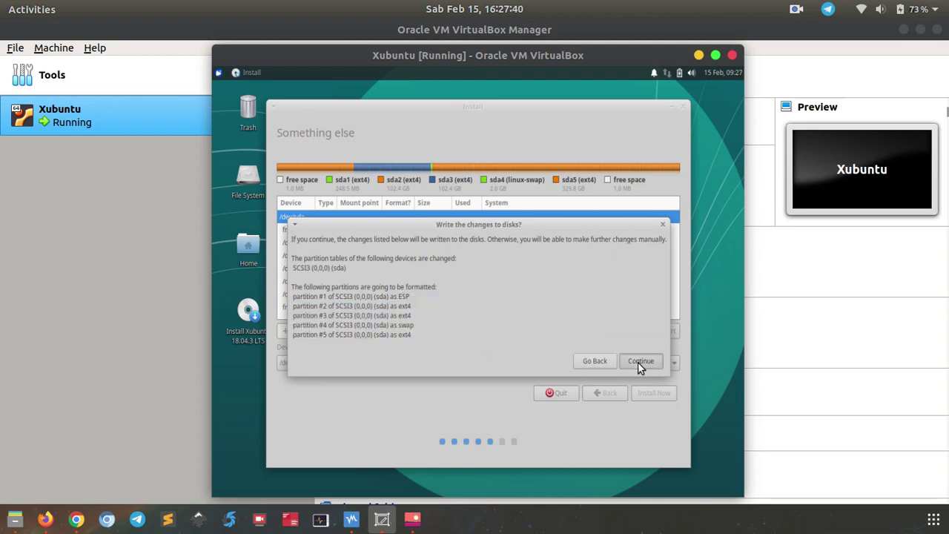
click(639, 361)
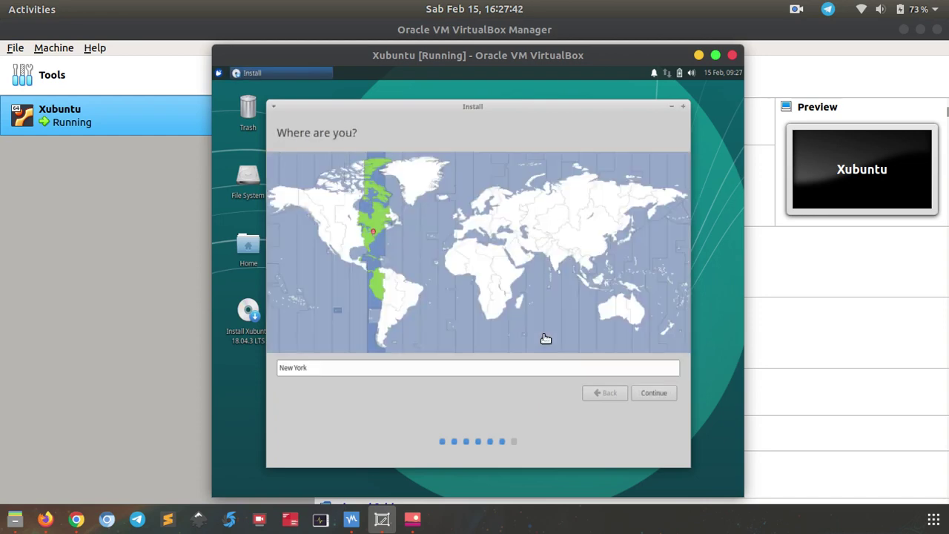
Set the installer's time zone to Makassar on the map.
click(608, 288)
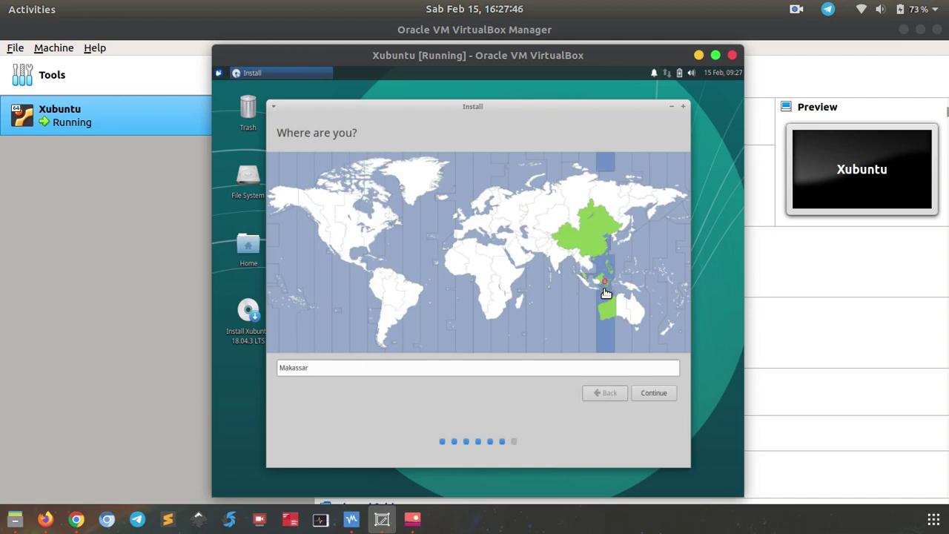
click(595, 287)
click(603, 287)
click(650, 392)
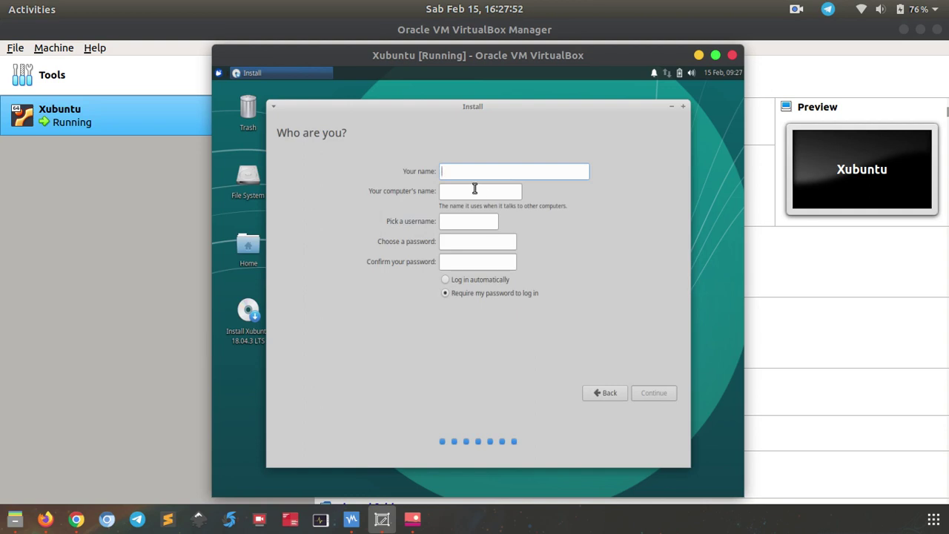
Create the user account: enter the full name, computer name xubuntu-vbox, and the password twice.
text(Musa Amin)
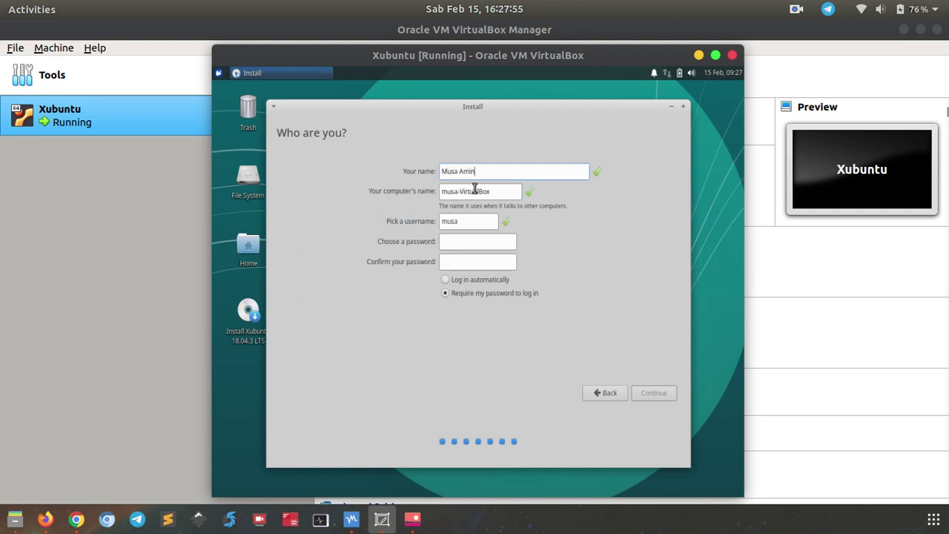
key(Tab)
text(xubuntu)
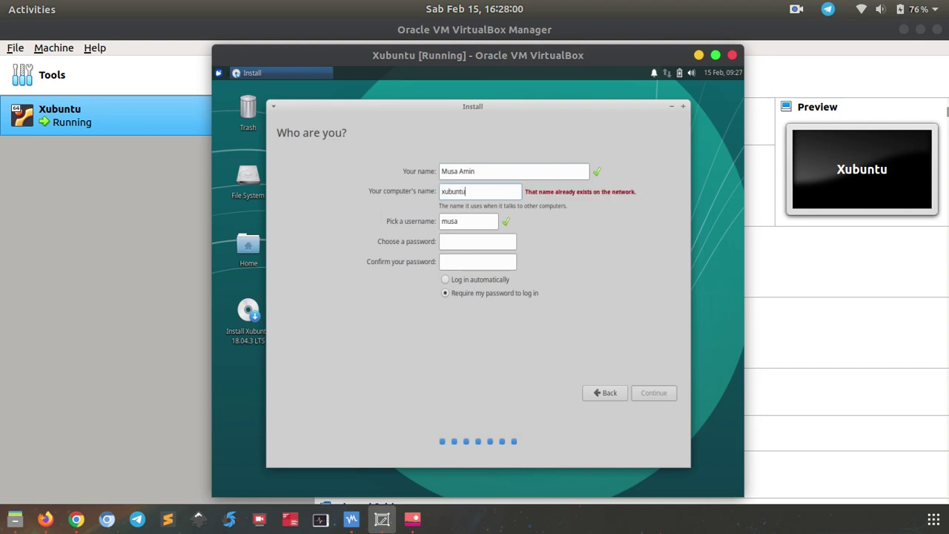
text(-xb)
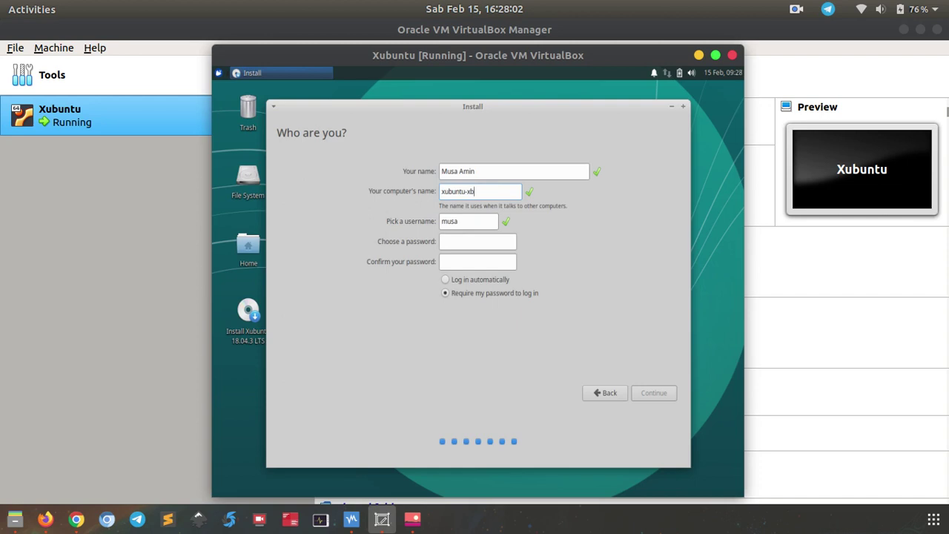
text(o)
key(BackSpace)
key(BackSpace)
key(BackSpace)
text(vbox)
key(Tab)
click(471, 239)
text(12345678)
key(Tab)
text(12345678)
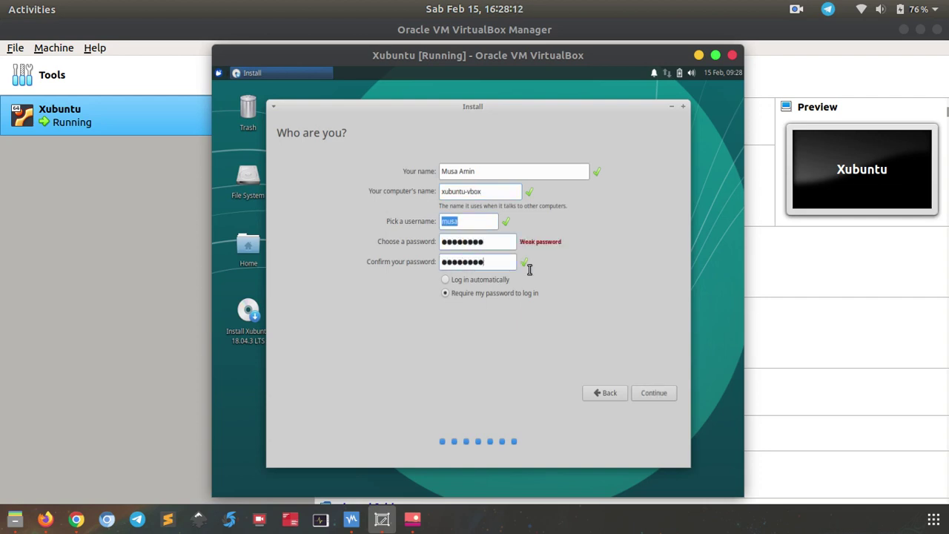
click(665, 391)
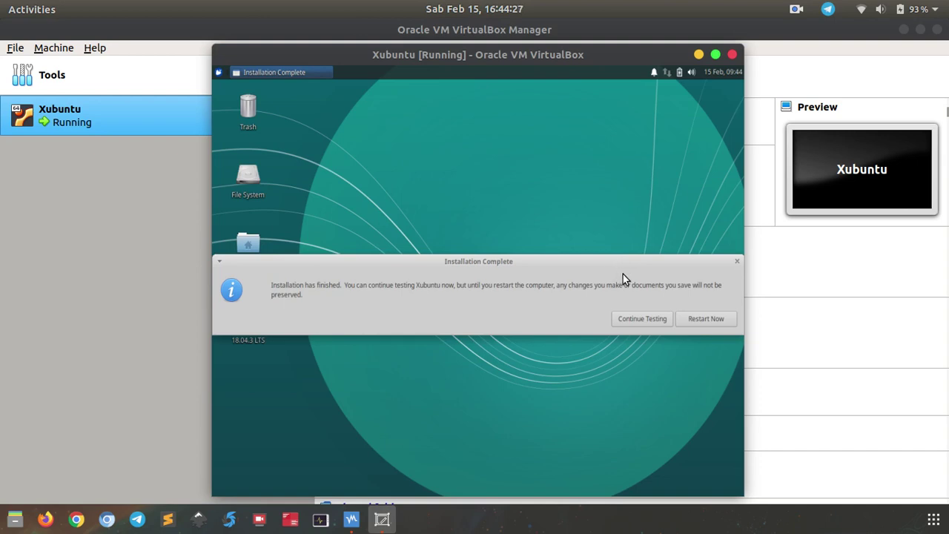
Choose Restart Now on the Installation Complete prompt.
click(706, 318)
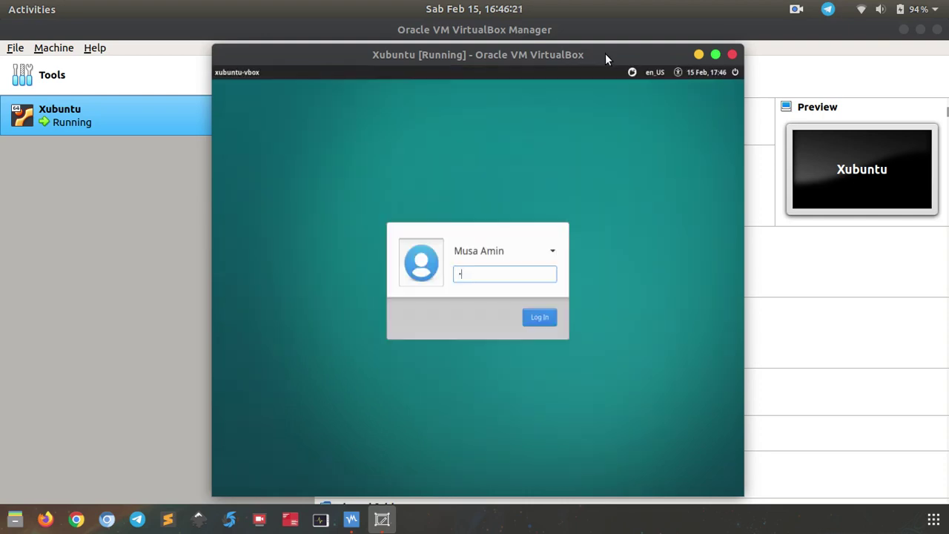
Log in with the account password, close the language-support notice, and open Home maximized.
text(••••)
text(••••)
key(Return)
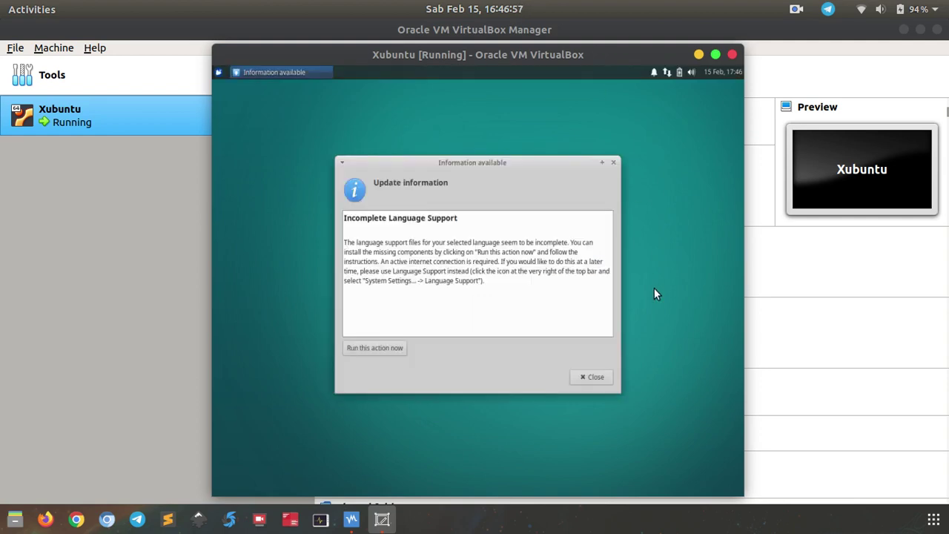
click(591, 378)
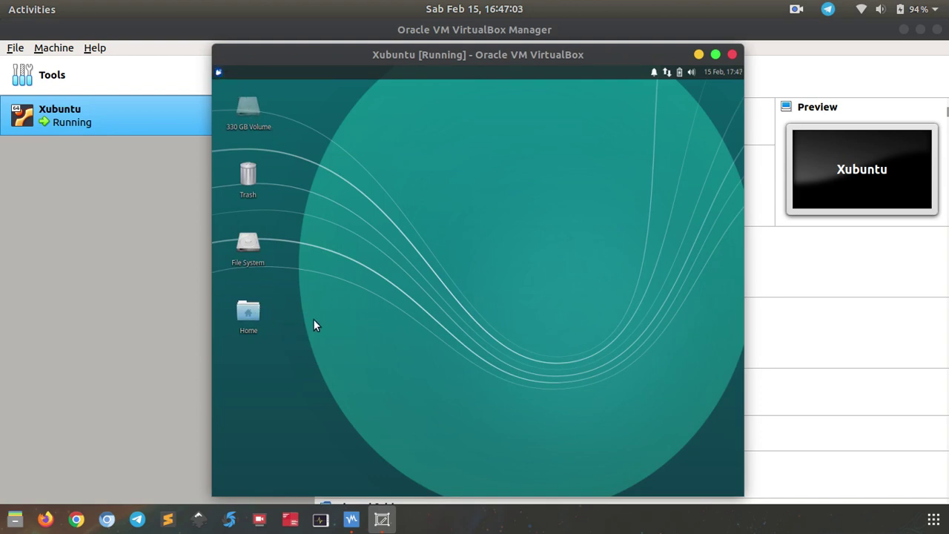
double_click(247, 317)
double_click(468, 84)
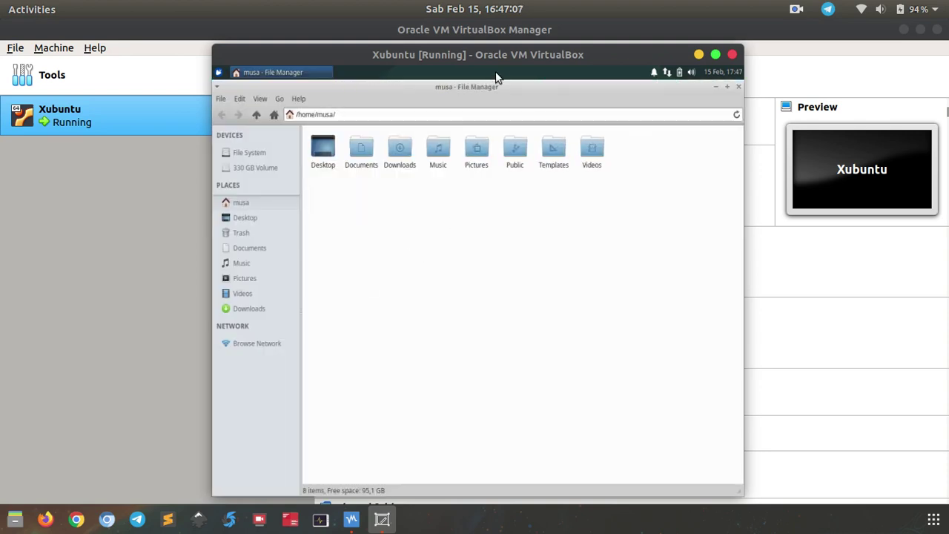